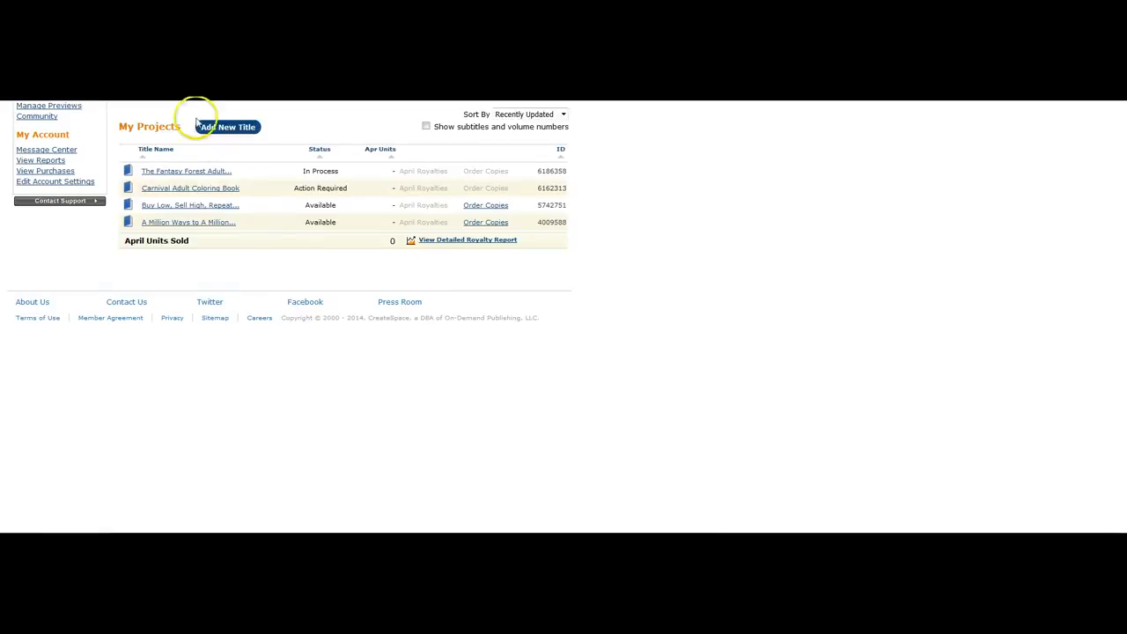
Choose Add New Title on the My Projects dashboard to begin a new book.
left_click(242, 128)
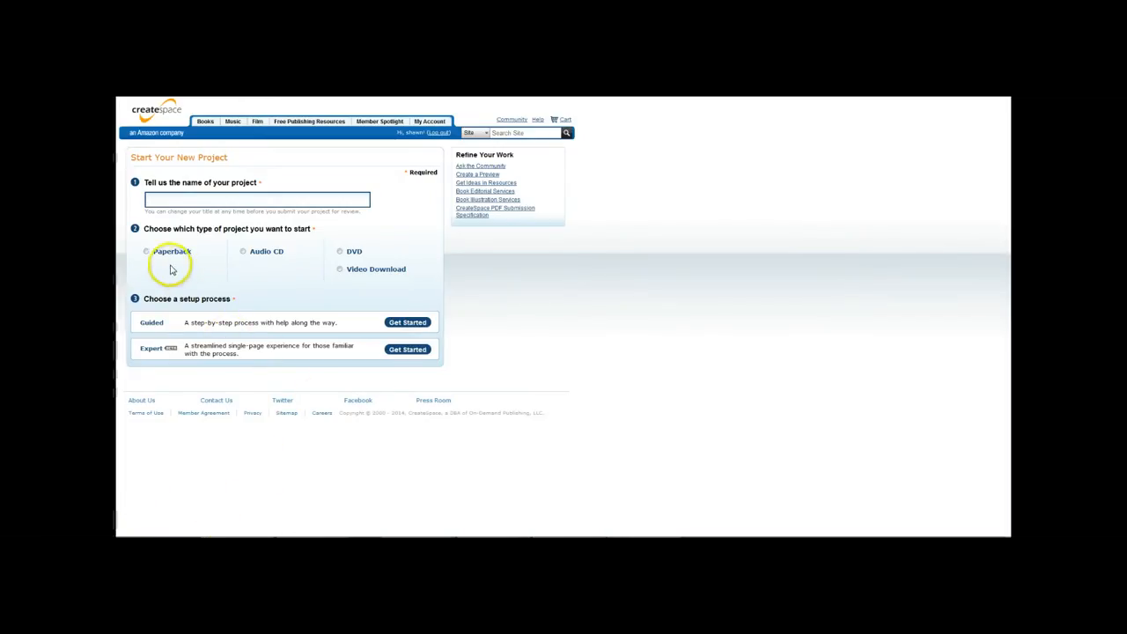
Create a Paperback project named 'Tales of the Fantasy flight of the fairies' with Guided setup.
left_click(146, 252)
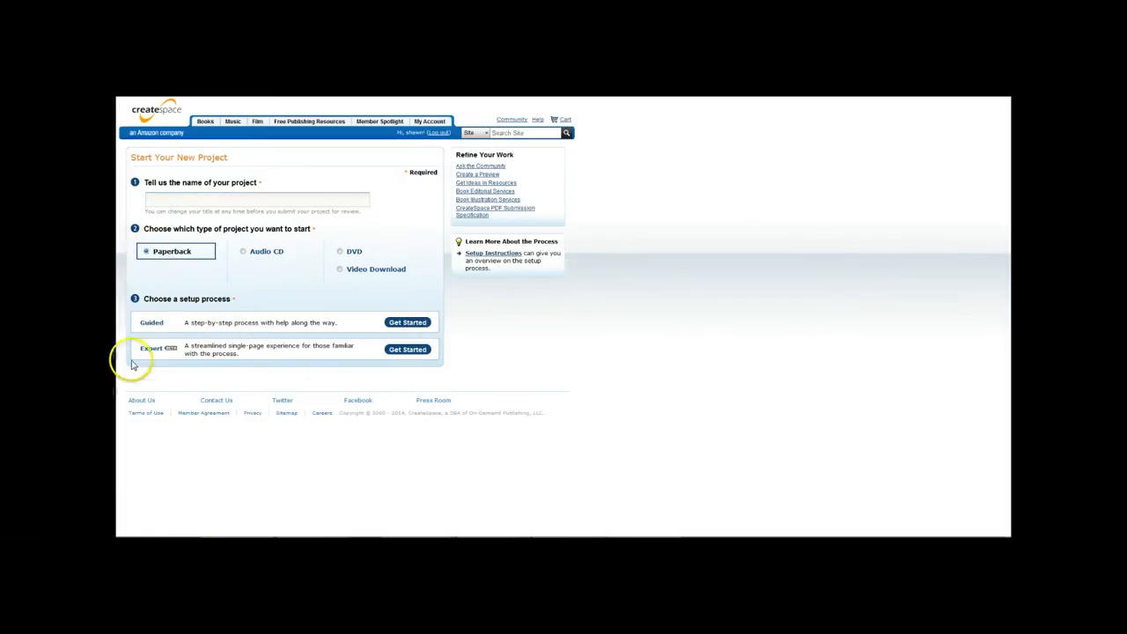
left_click(280, 196)
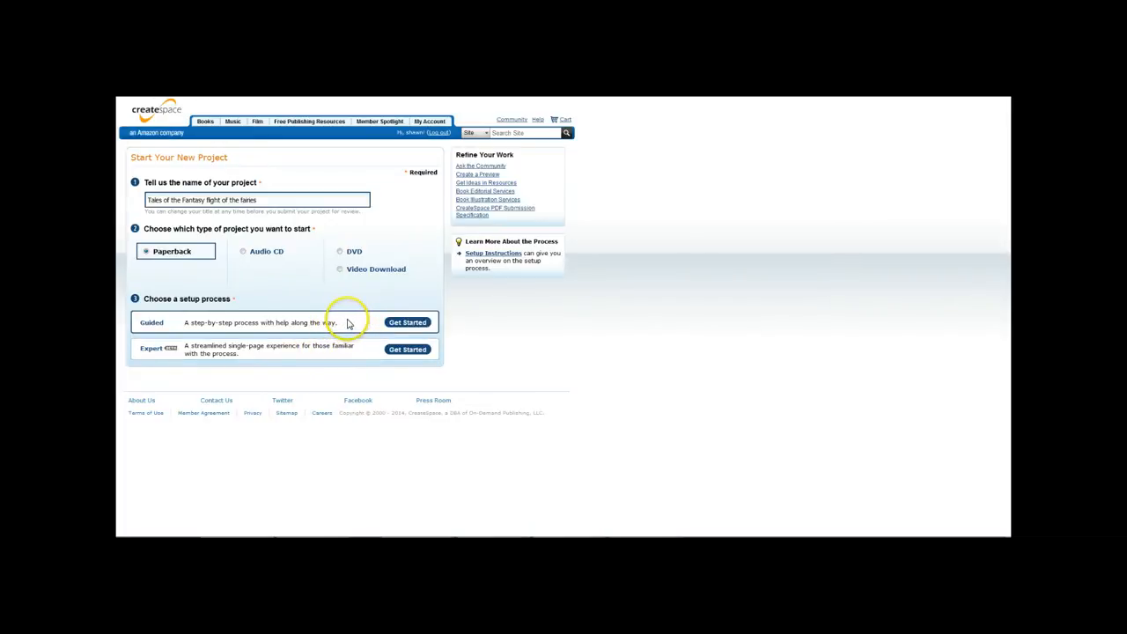
left_click(405, 322)
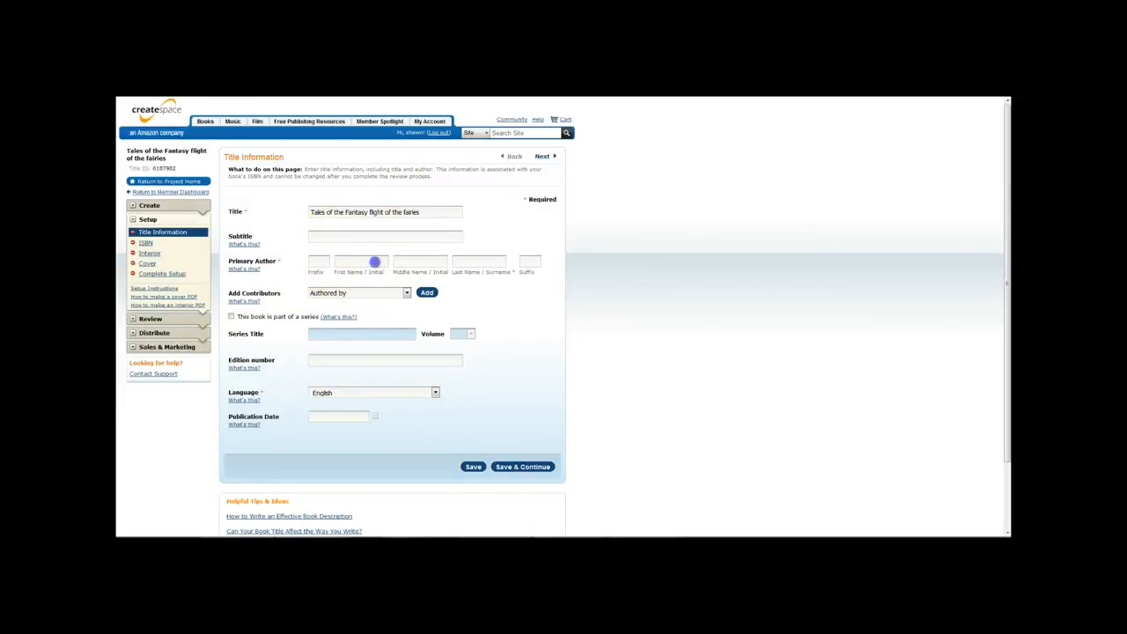
Enter the primary author's first and last name and add an 'Authored with' contributor row.
left_click(375, 261)
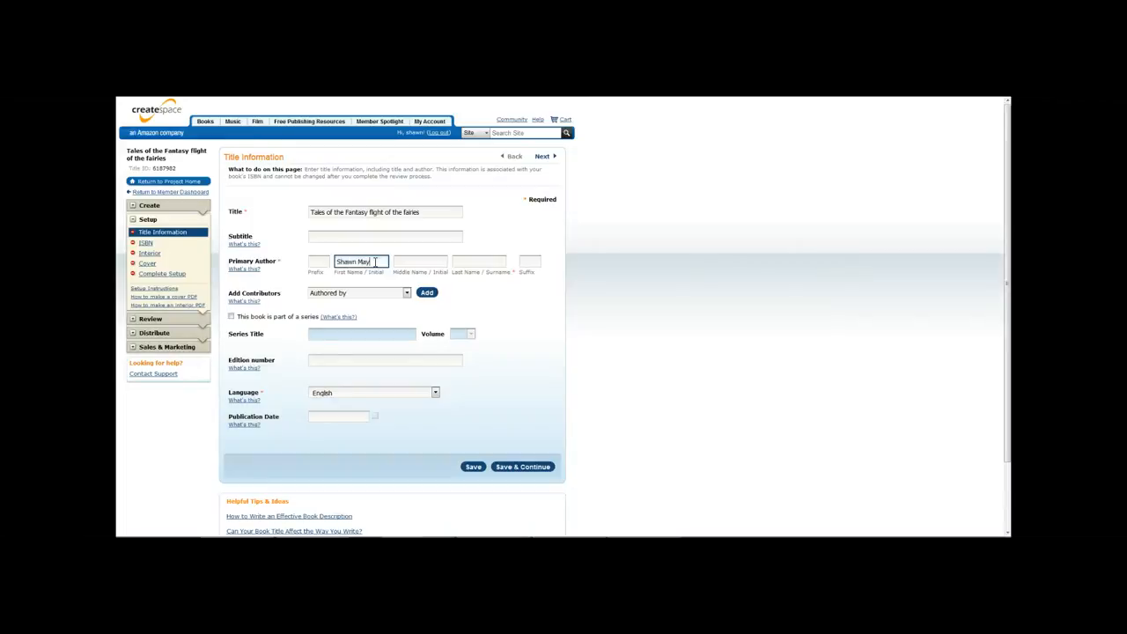
key("Tab")
key("Tab")
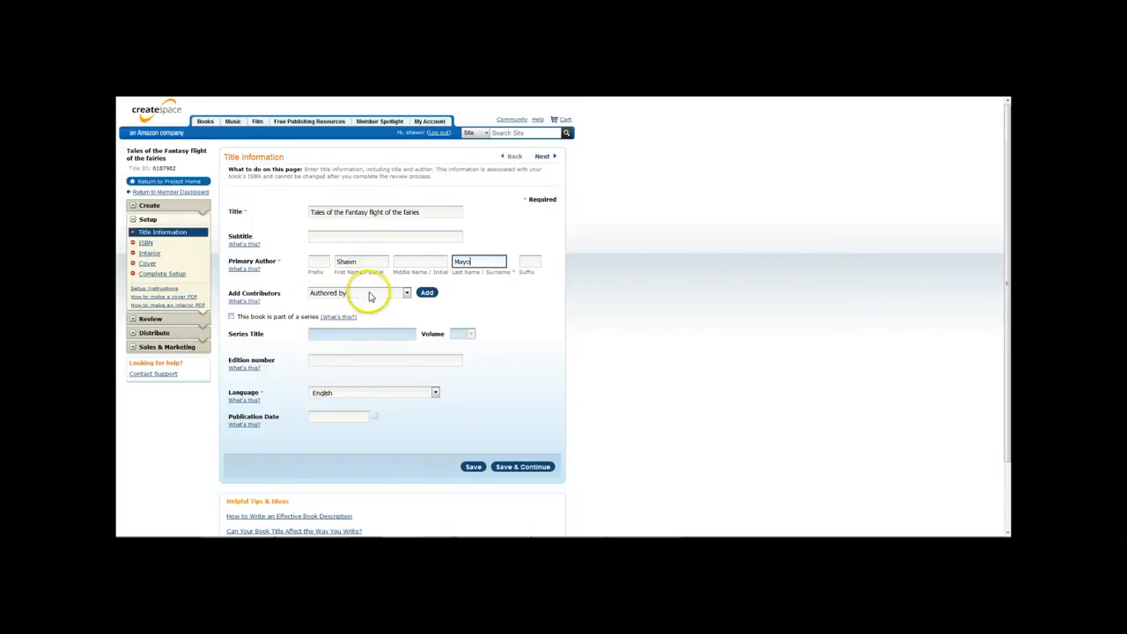
left_click(387, 293)
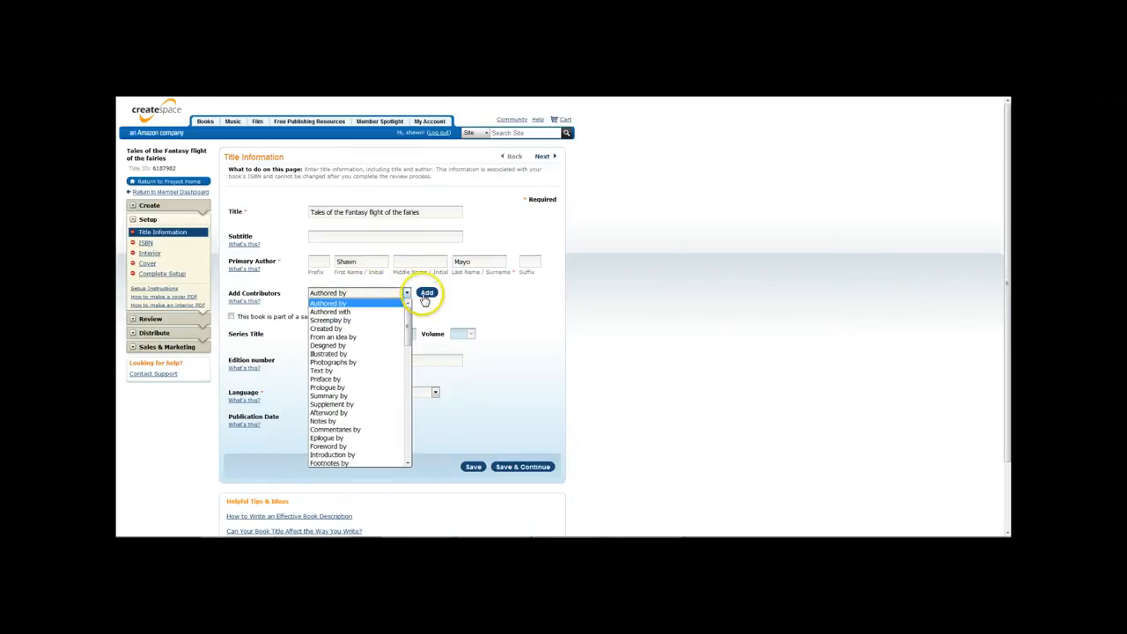
left_click(382, 310)
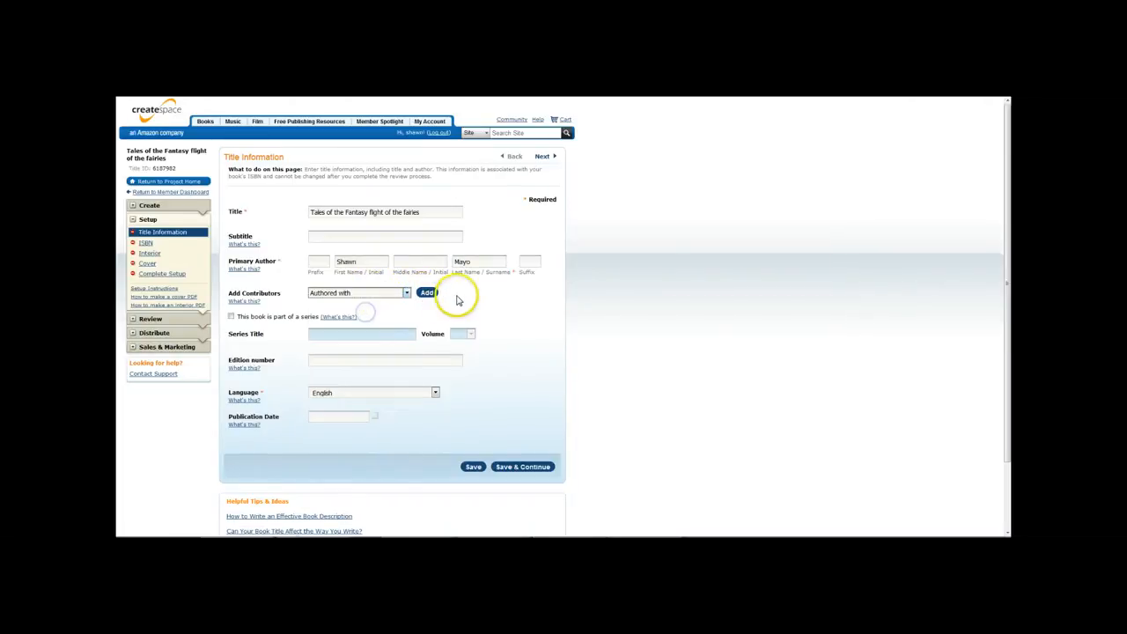
left_click(426, 293)
Add a second 'Authored with' row and a 'Prepared for publication by' contributor row.
left_click(396, 312)
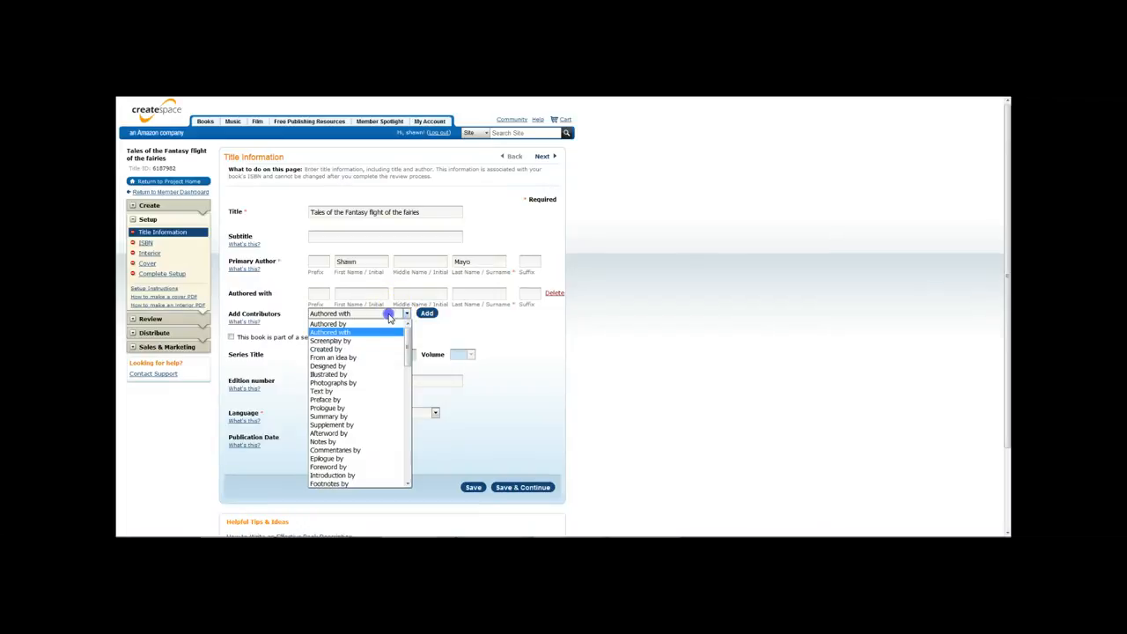
left_click(426, 312)
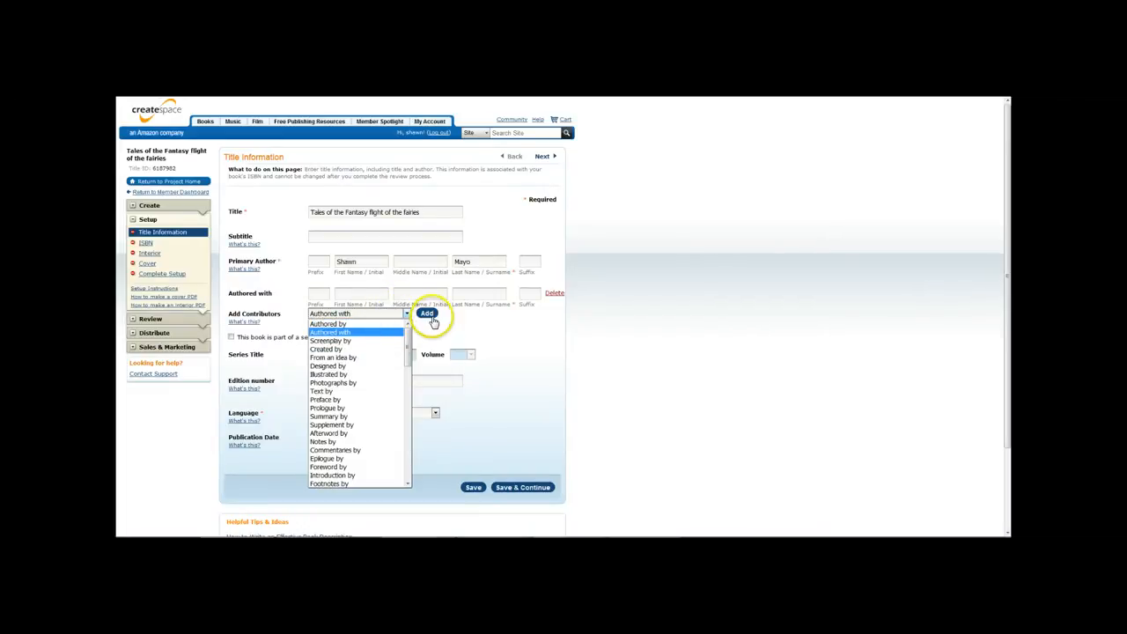
left_click(363, 339)
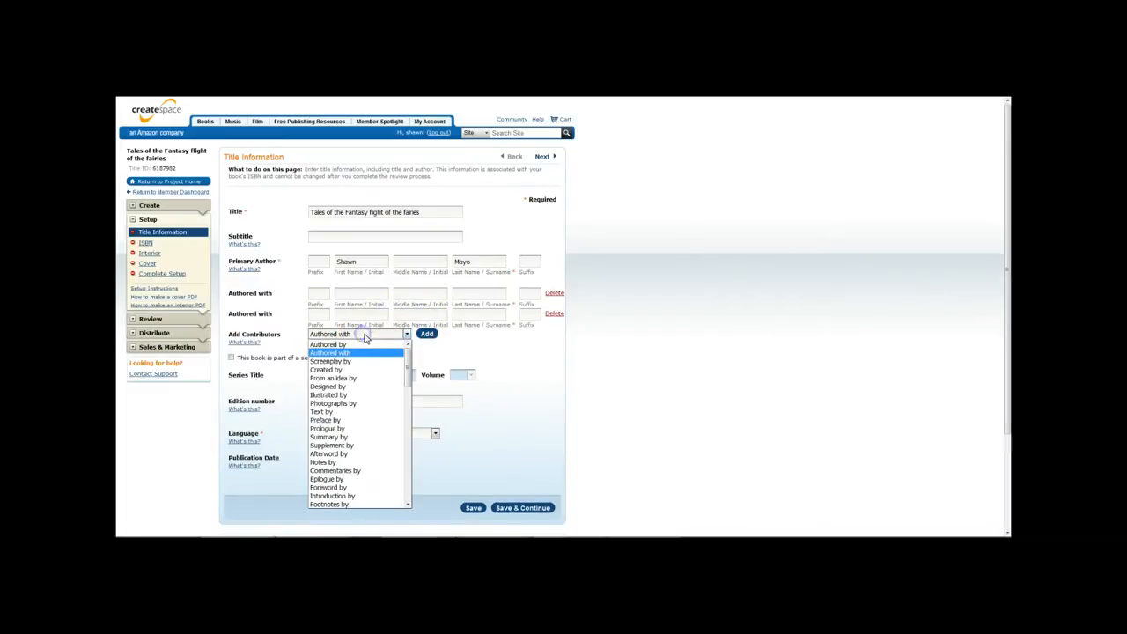
scroll(384, 415, "down", 6)
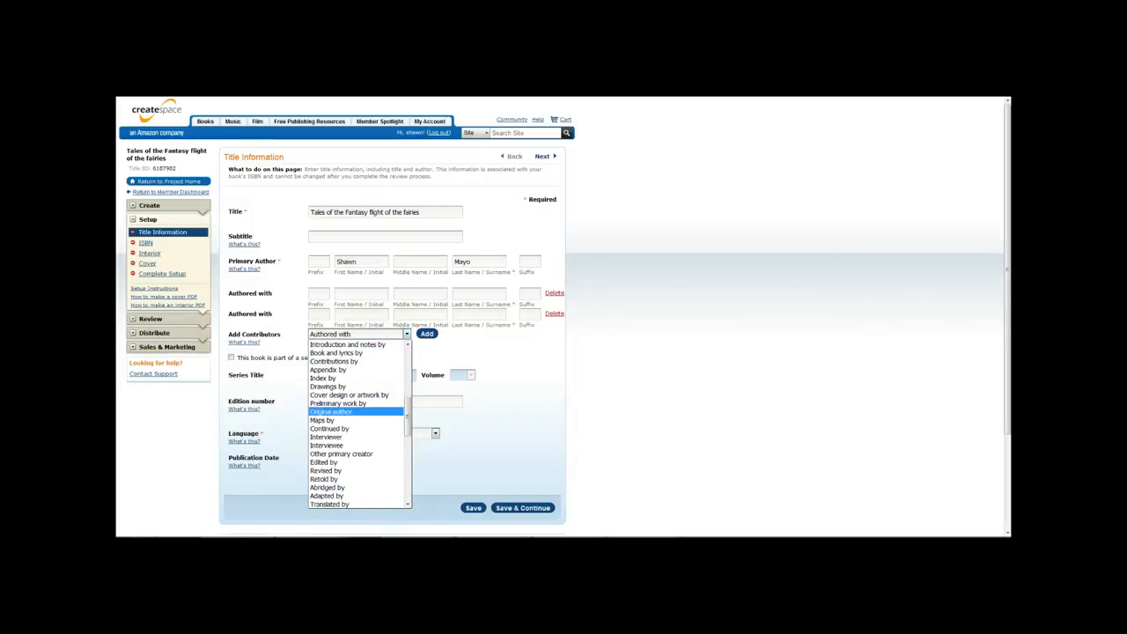
scroll(370, 411, "down", 3)
left_click(370, 412)
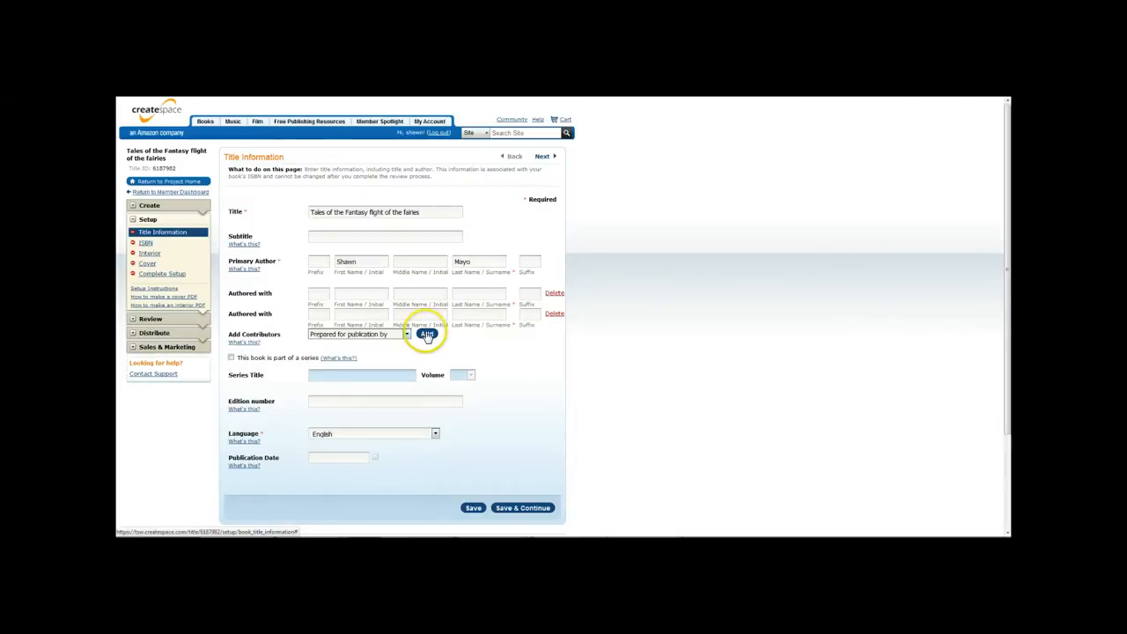
left_click(427, 336)
left_click(335, 356)
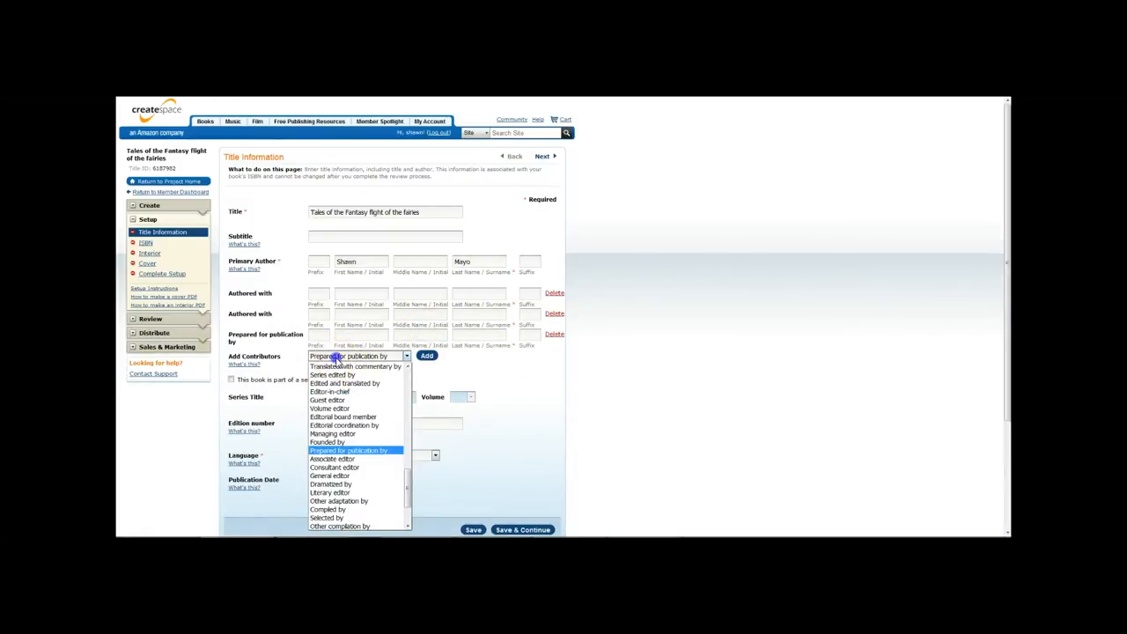
scroll(366, 412, "down", 2)
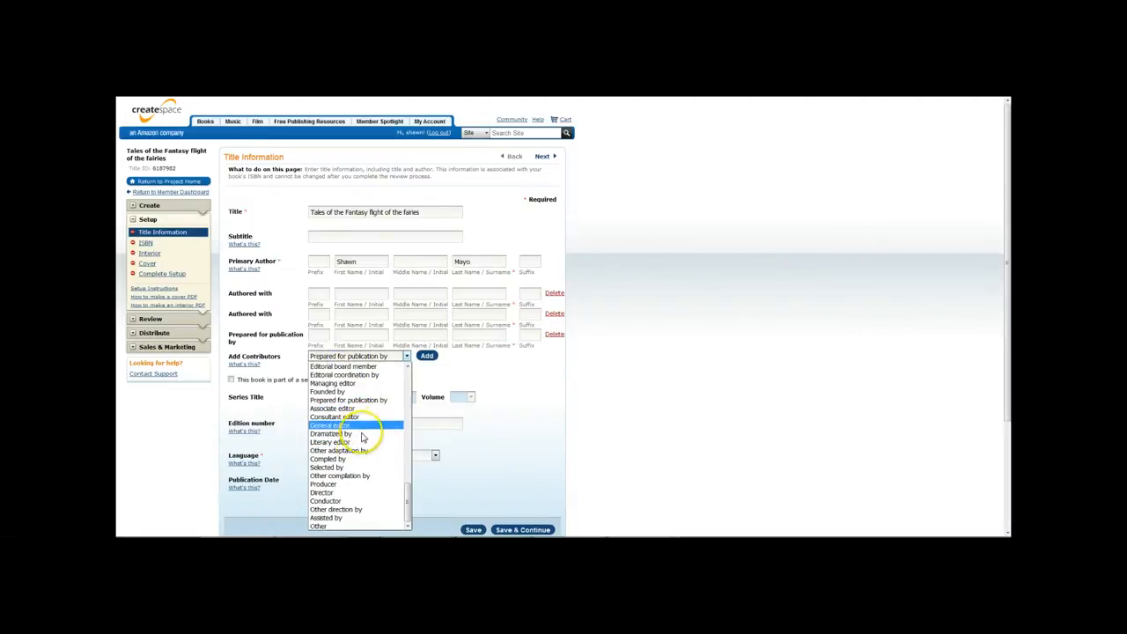
scroll(359, 525, "up", 8)
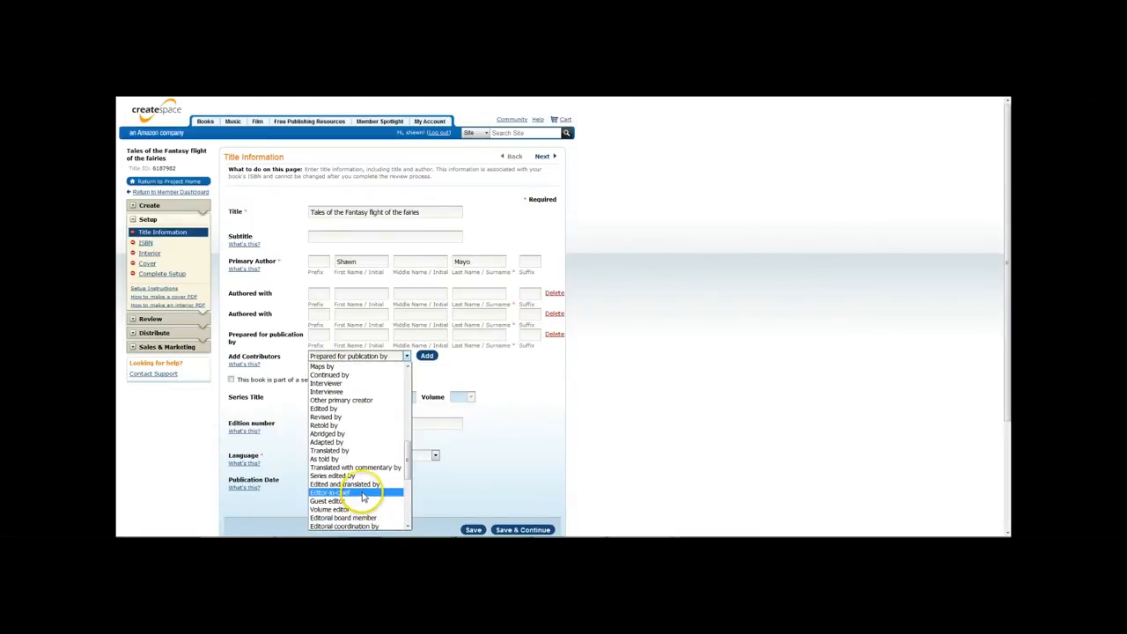
scroll(362, 493, "up", 3)
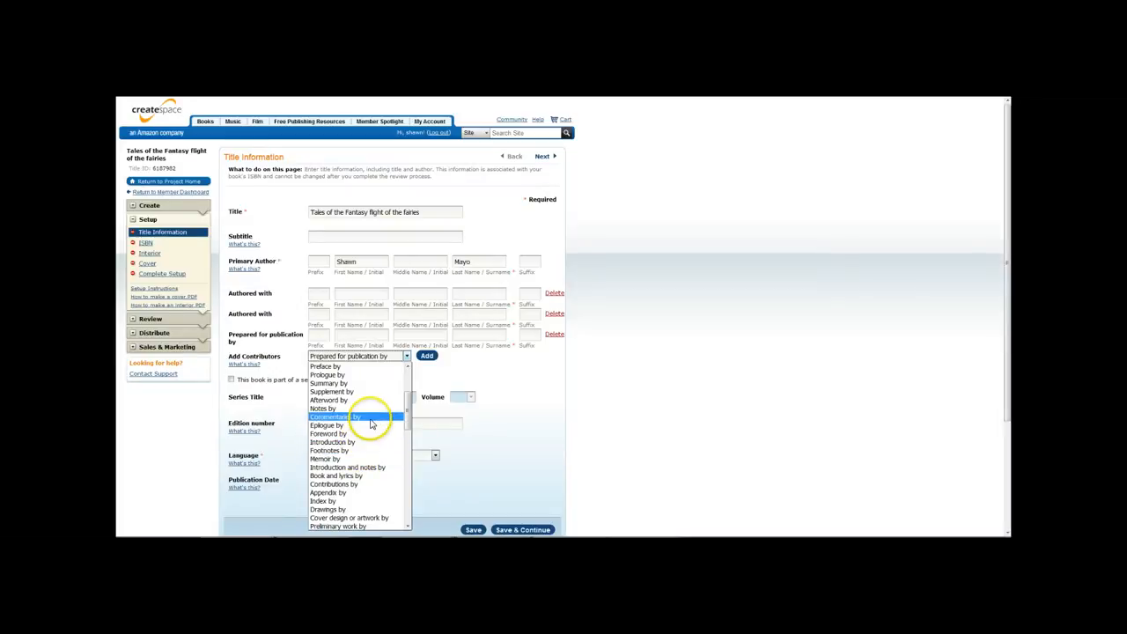
scroll(382, 405, "up", 3)
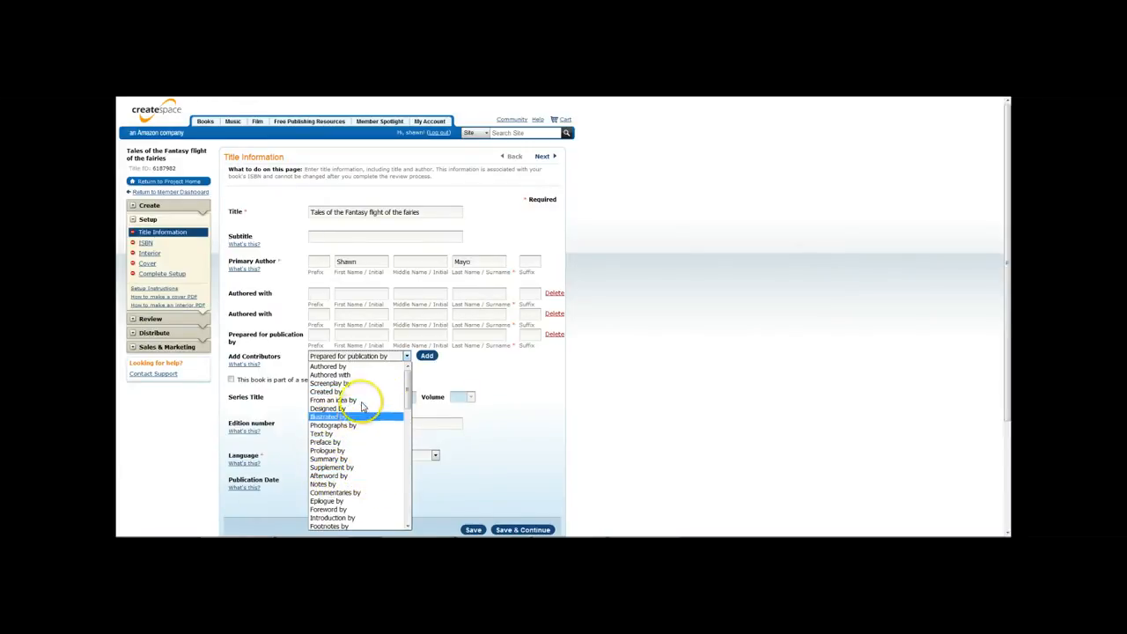
Fill in both co-authors' and the preparer's names, and tick 'This book is part of a series'.
left_click(349, 293)
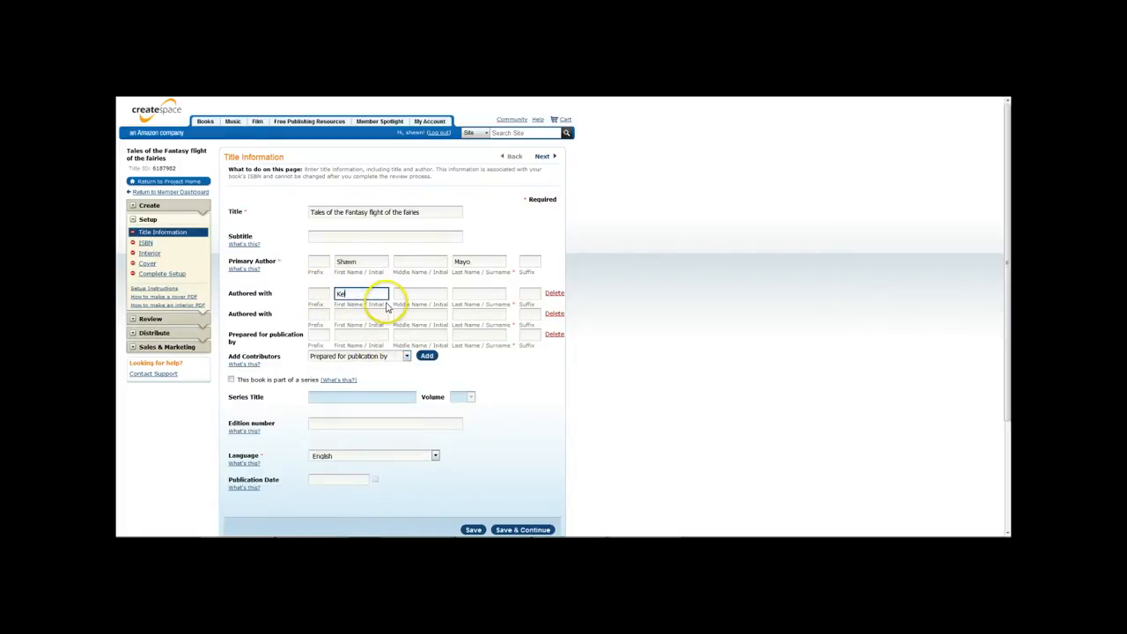
type("Kelly")
key("Tab")
key("Tab")
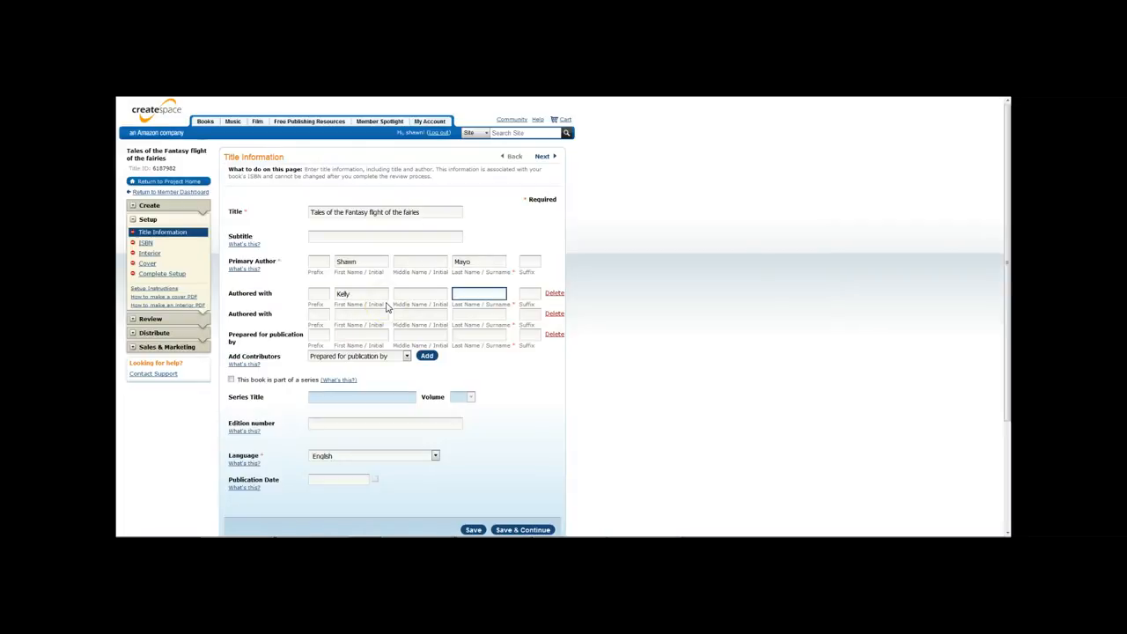
type("Mayo")
key("Tab")
key("Tab")
key("Tab")
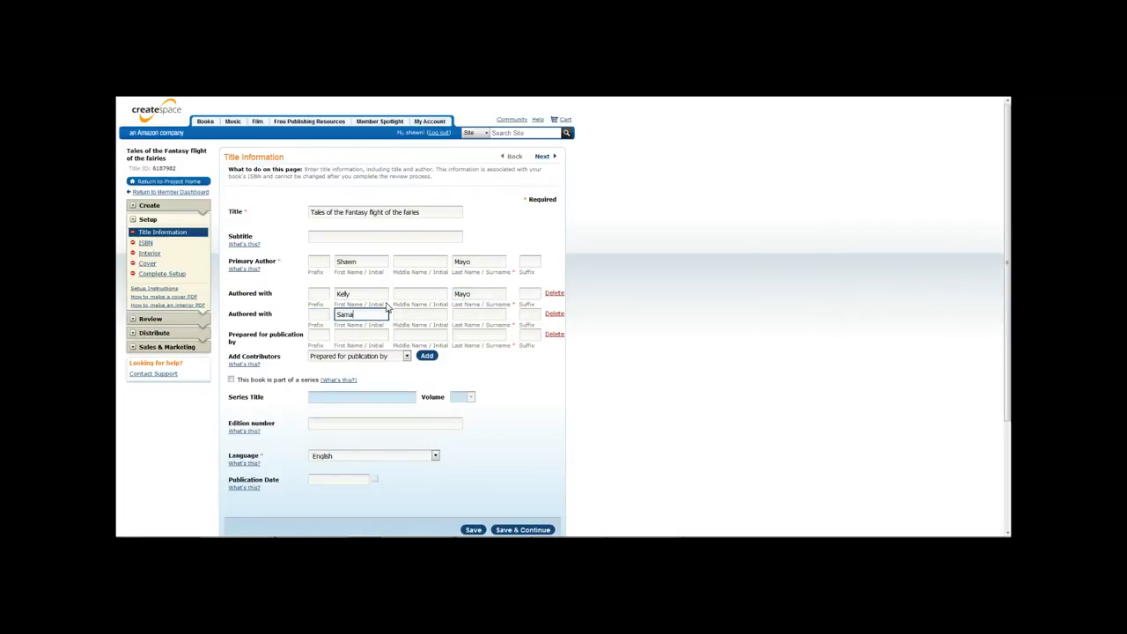
key("Tab")
key("Tab")
type("Ma")
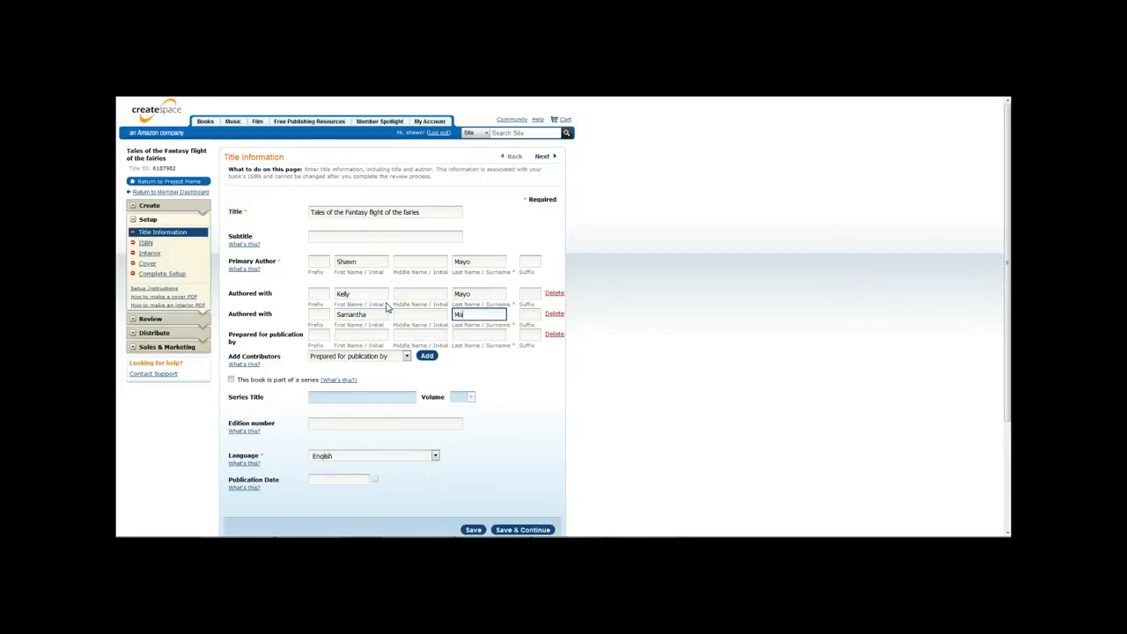
type("yo")
key("Tab")
key("Tab")
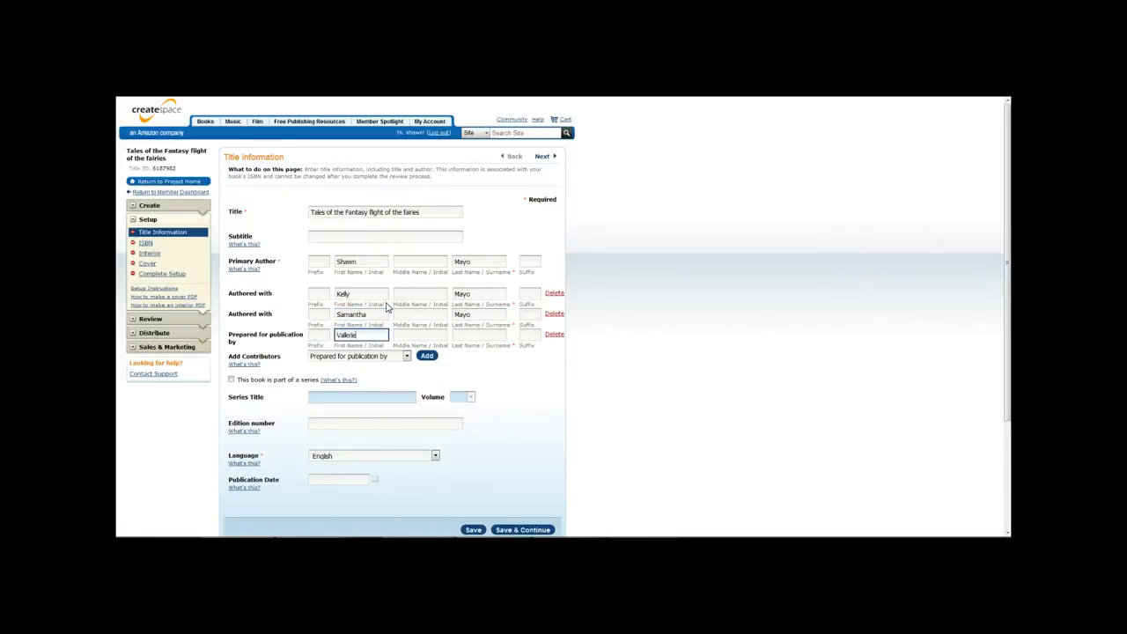
key("Tab")
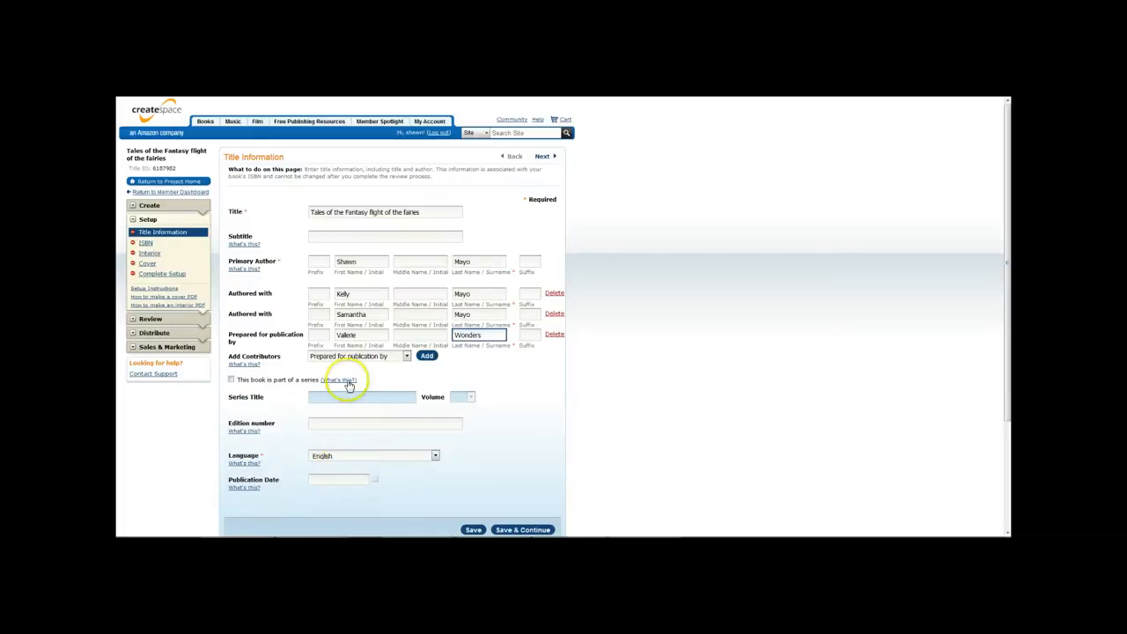
left_click(231, 380)
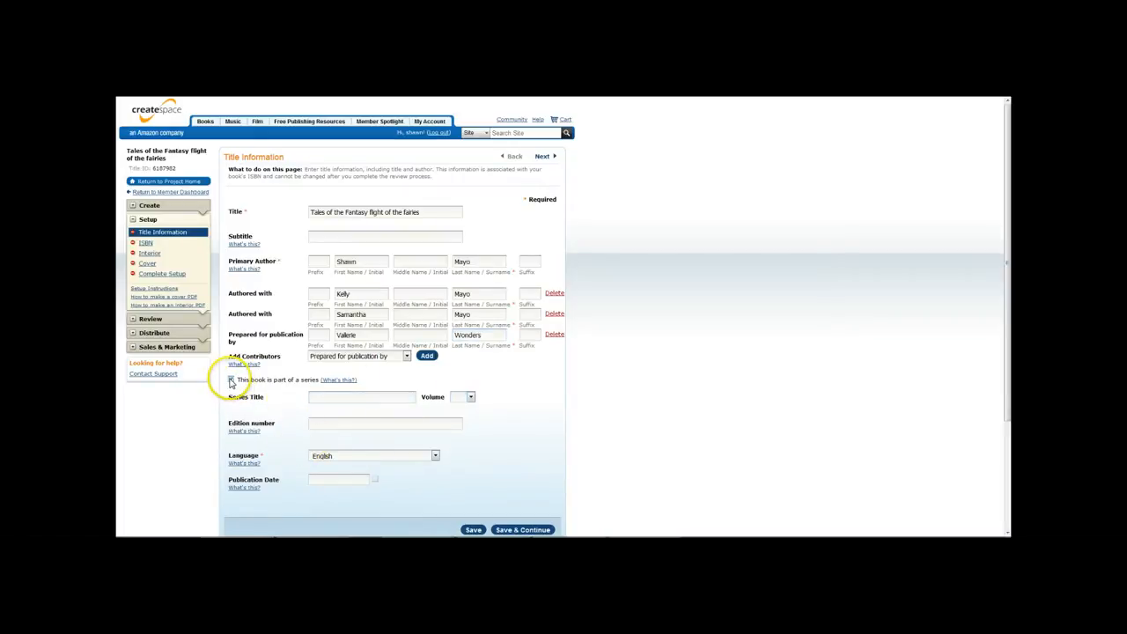
scroll(286, 378, "down", 3)
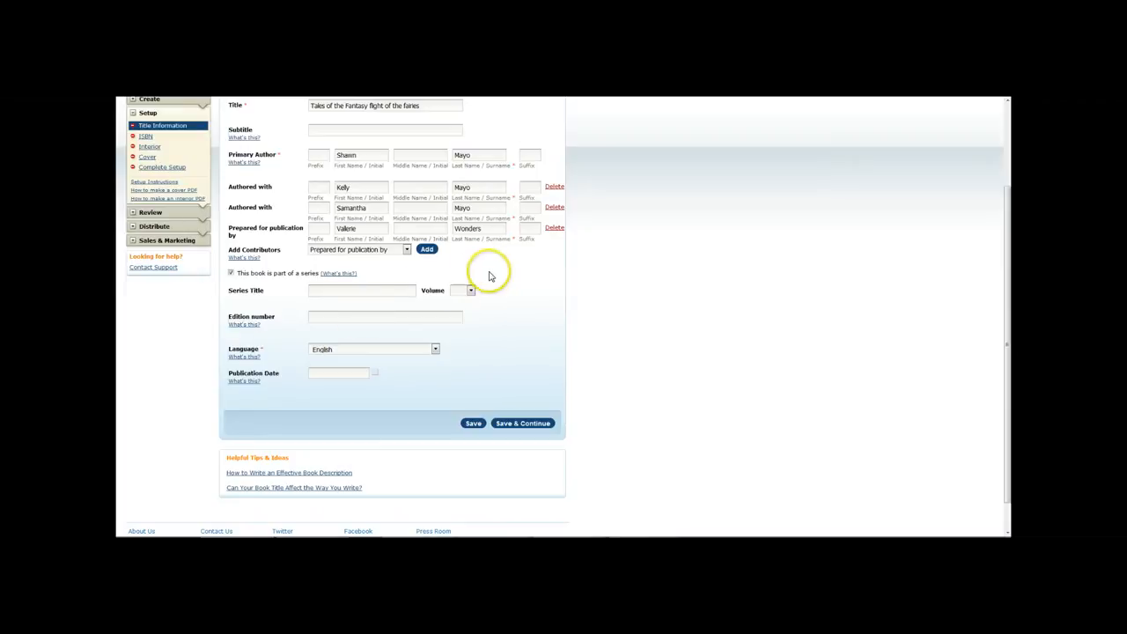
Set the series volume to 2 and enter the series title 'Adult Coloring Books'.
left_click(464, 290)
left_click(458, 317)
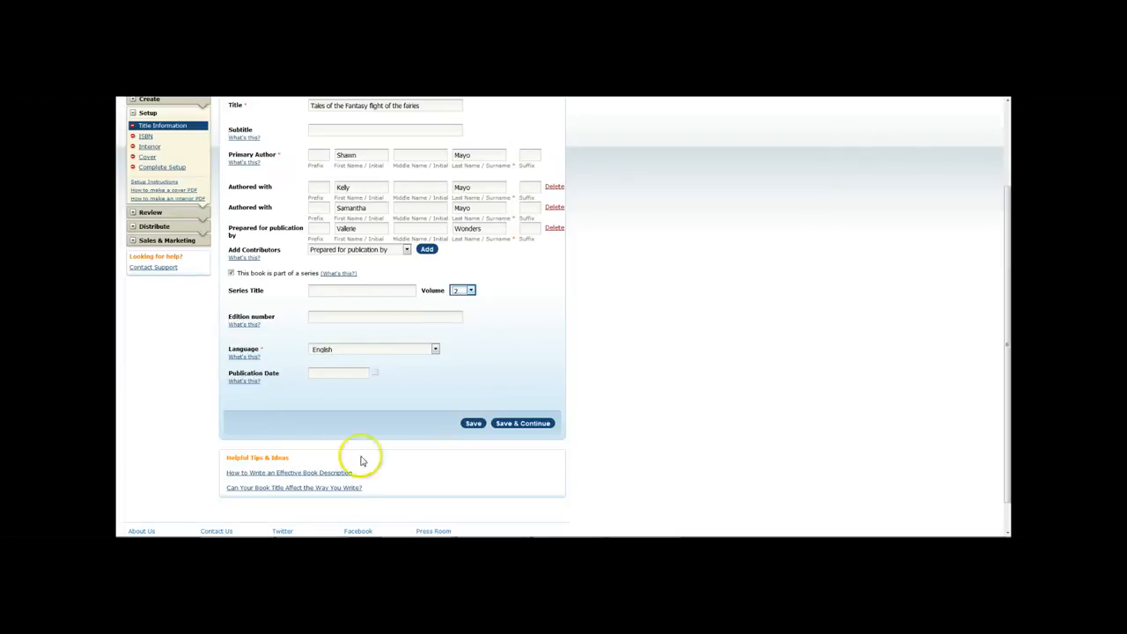
left_click(360, 292)
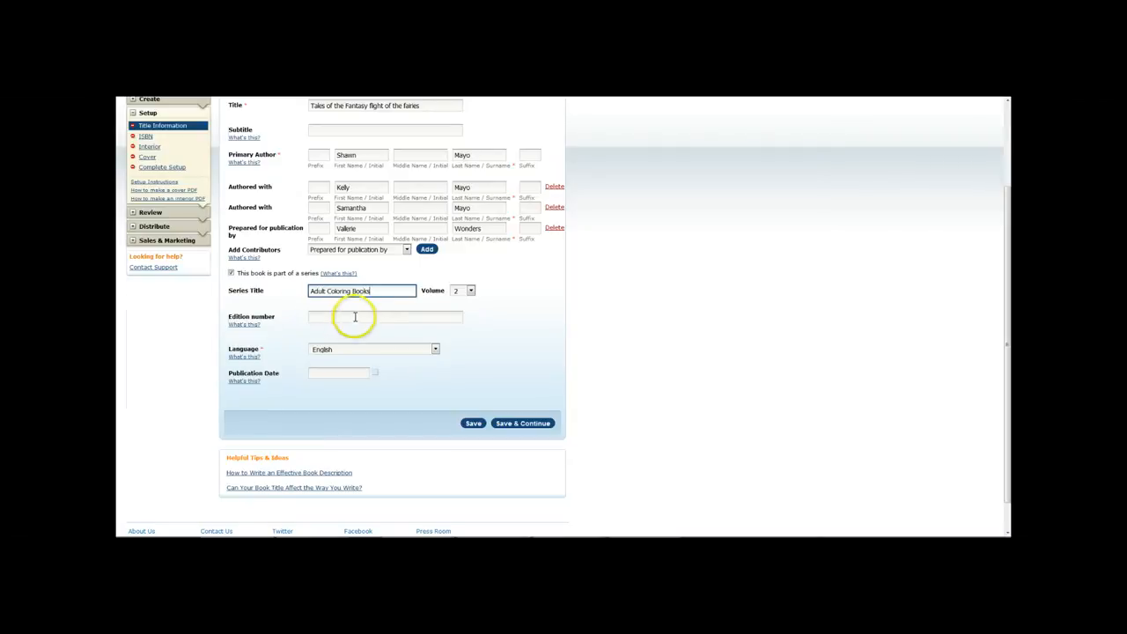
left_click(367, 317)
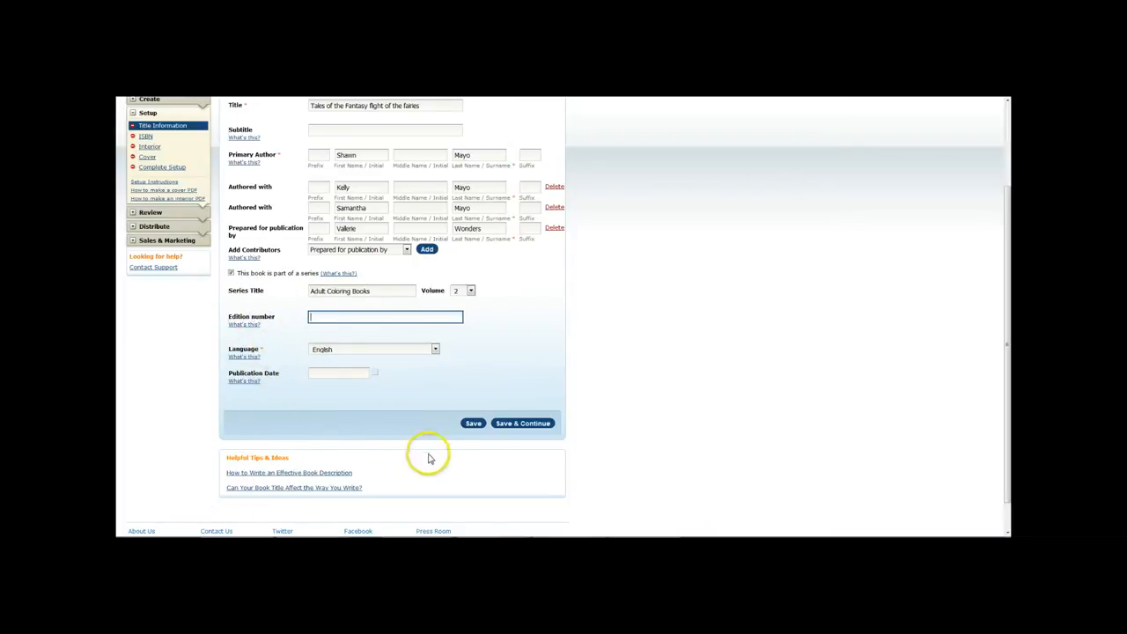
left_click(585, 453)
key("alt+Tab")
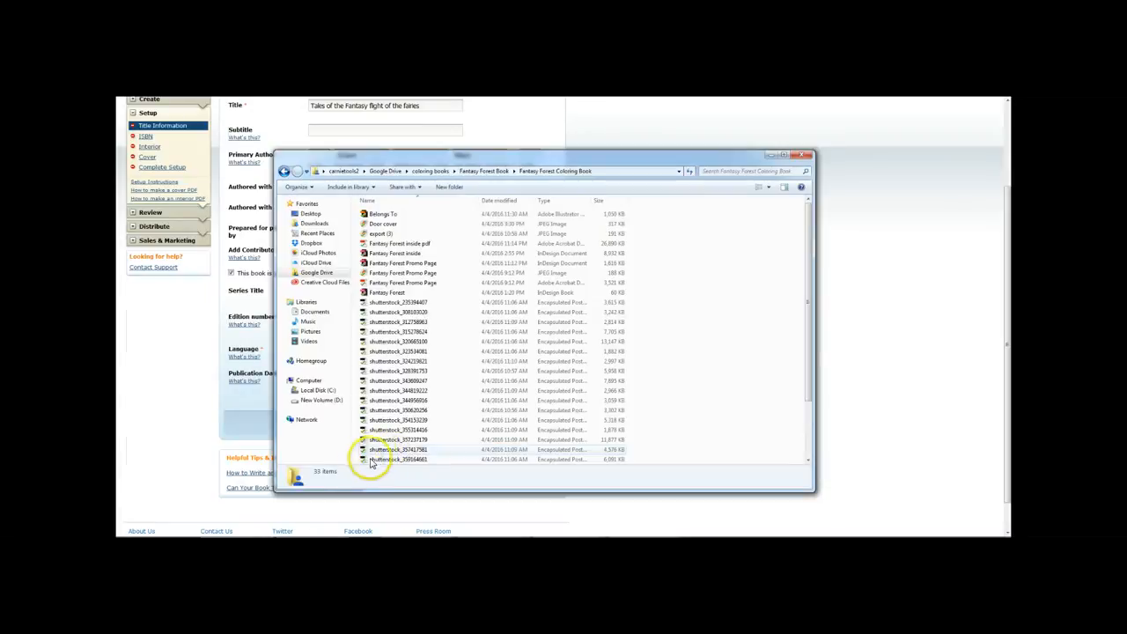
key("alt+Tab")
key("super")
left_click(795, 202)
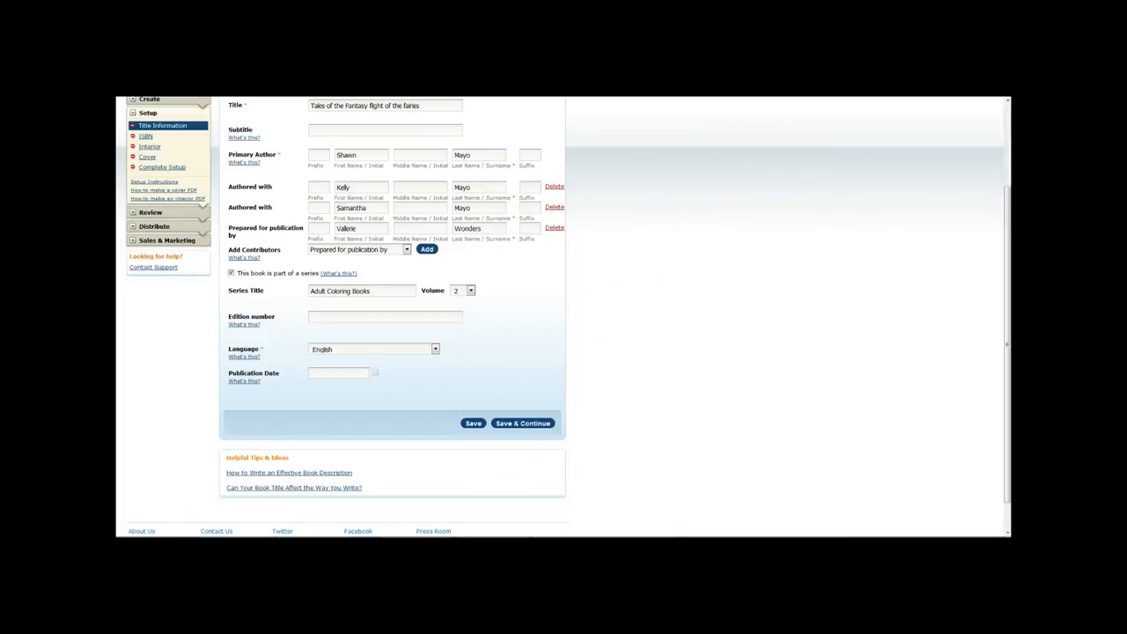
Set edition number 1 and publication date April 4, 2016, then save and continue.
left_click(363, 318)
type("1")
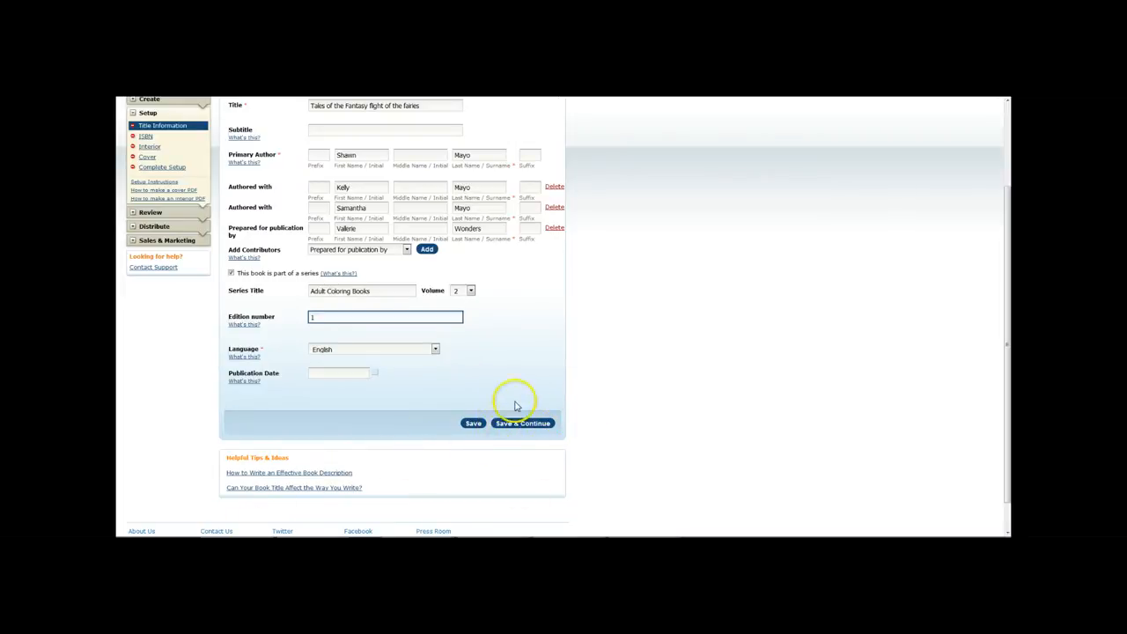
left_click(332, 368)
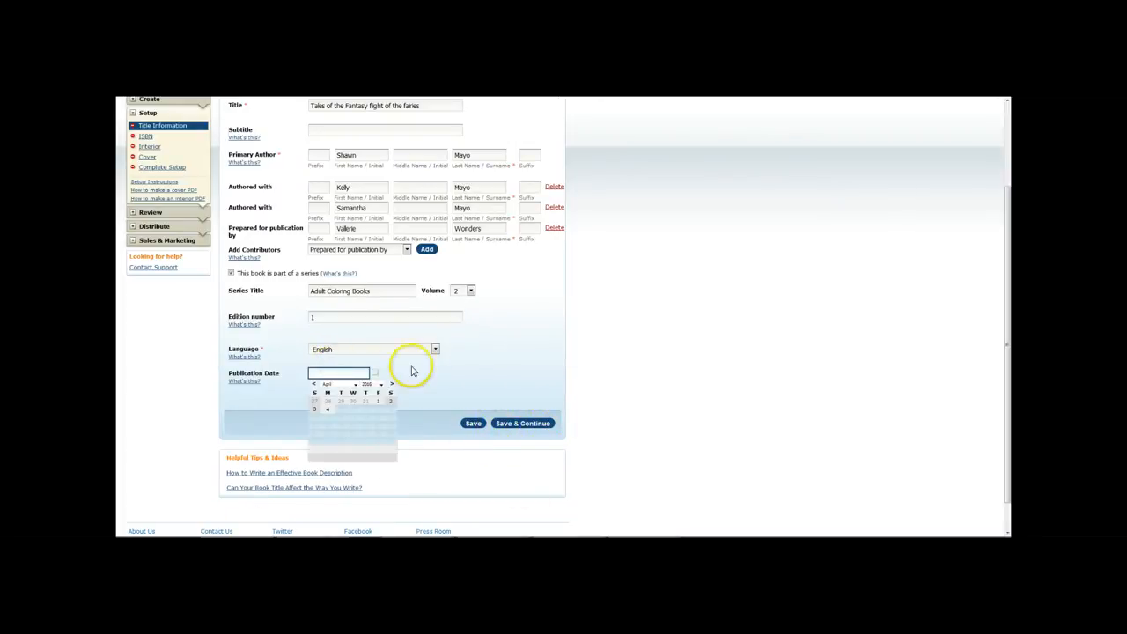
left_click(327, 409)
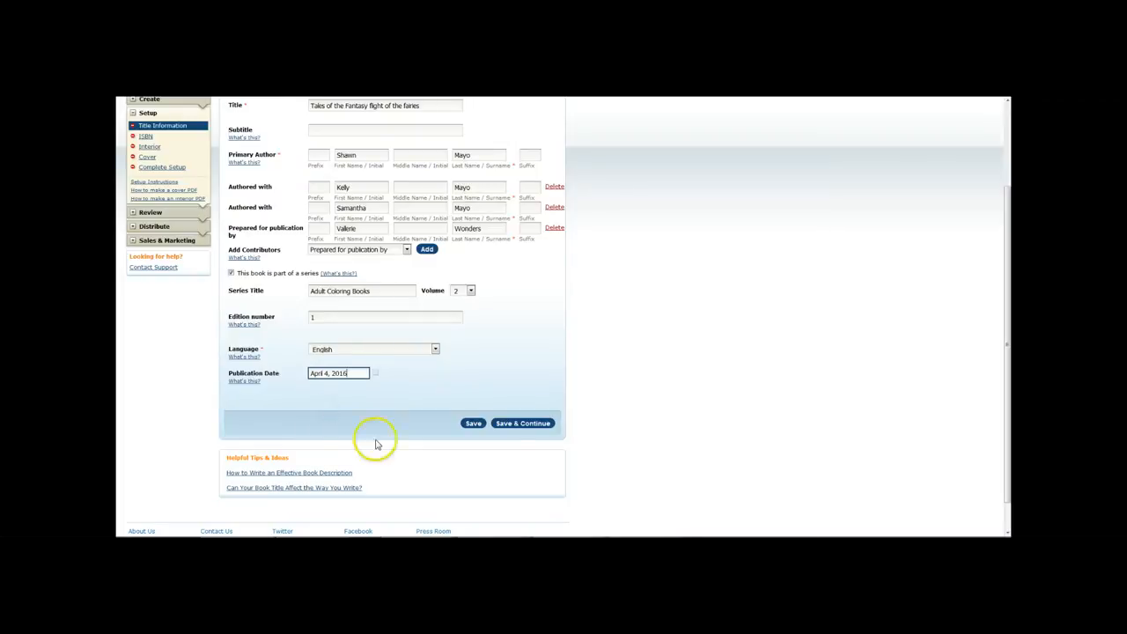
left_click(536, 432)
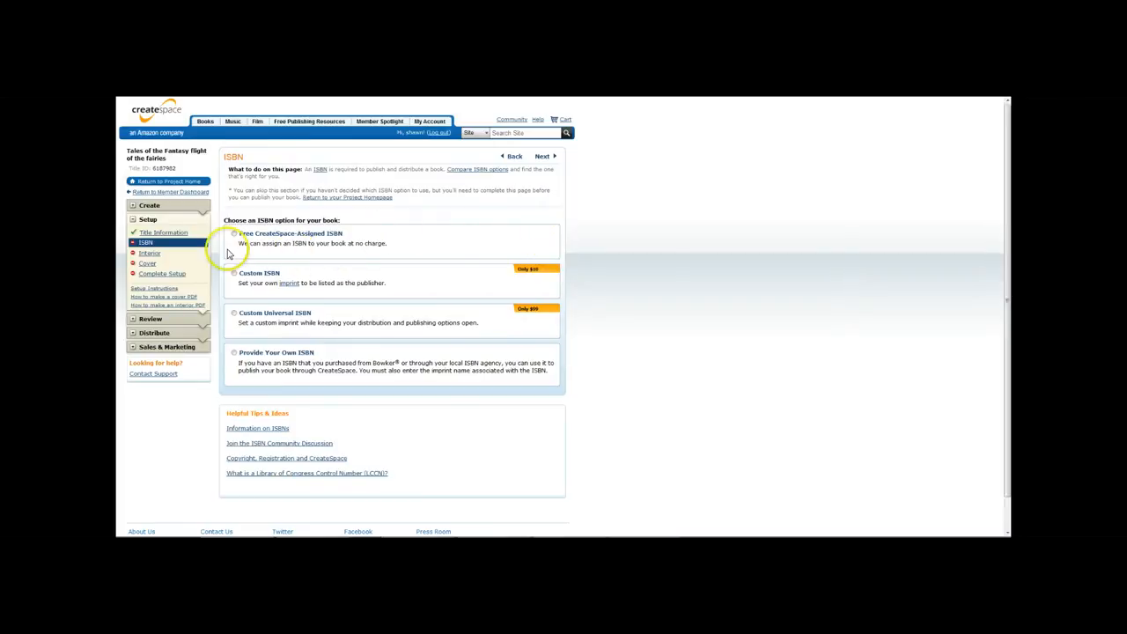
Select and assign the Free CreateSpace-Assigned ISBN, then continue to Interior setup.
left_click(234, 234)
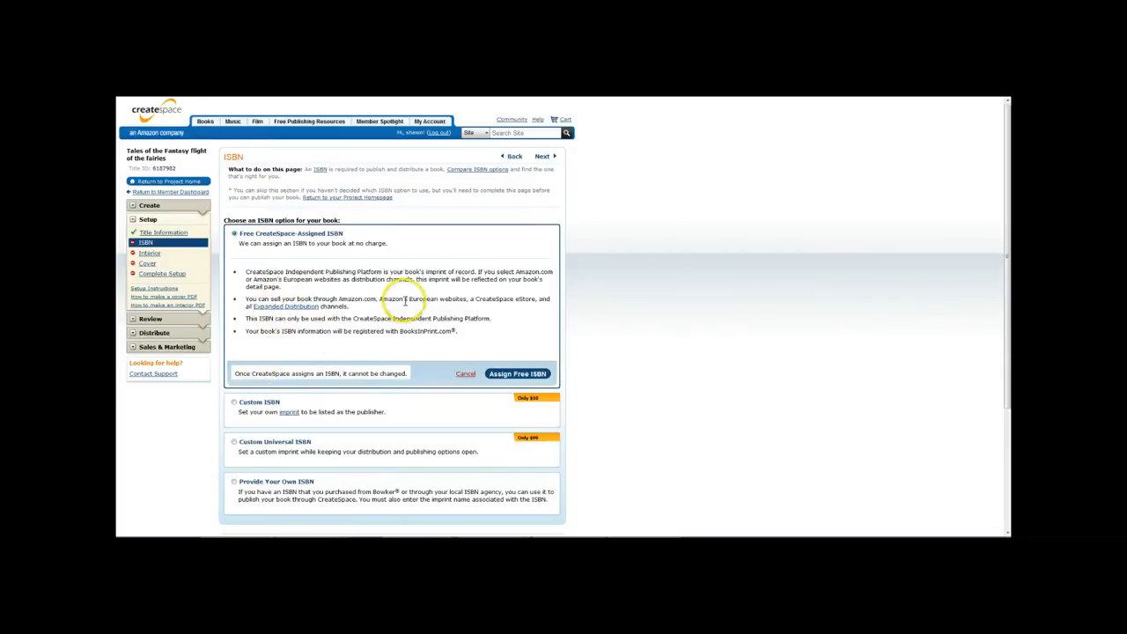
scroll(397, 316, "down", 2)
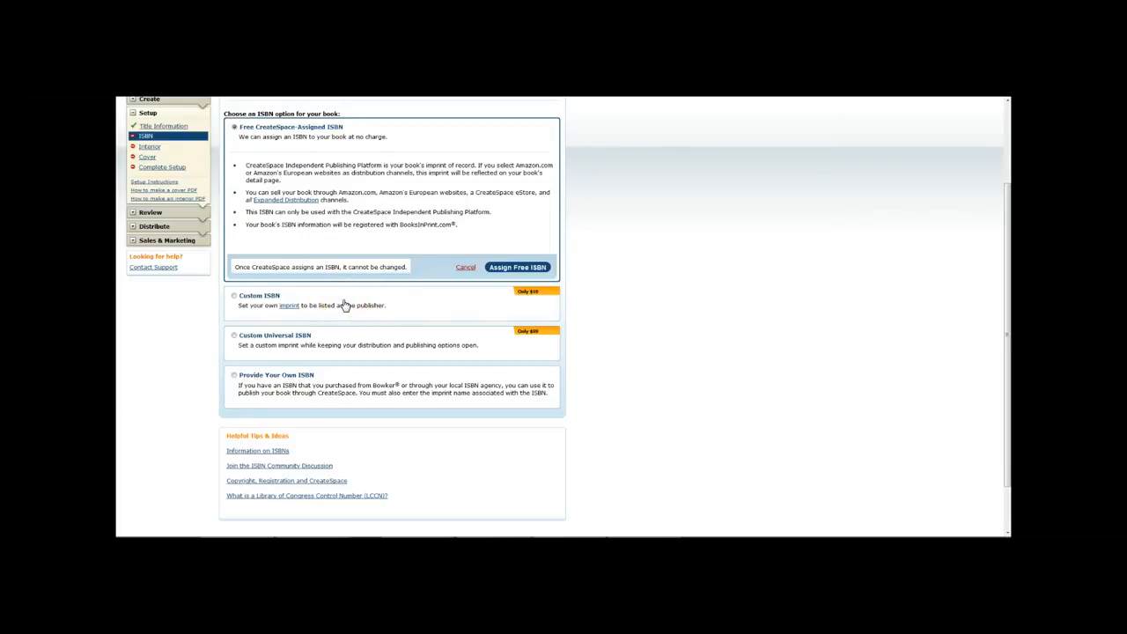
scroll(370, 290, "up", 1)
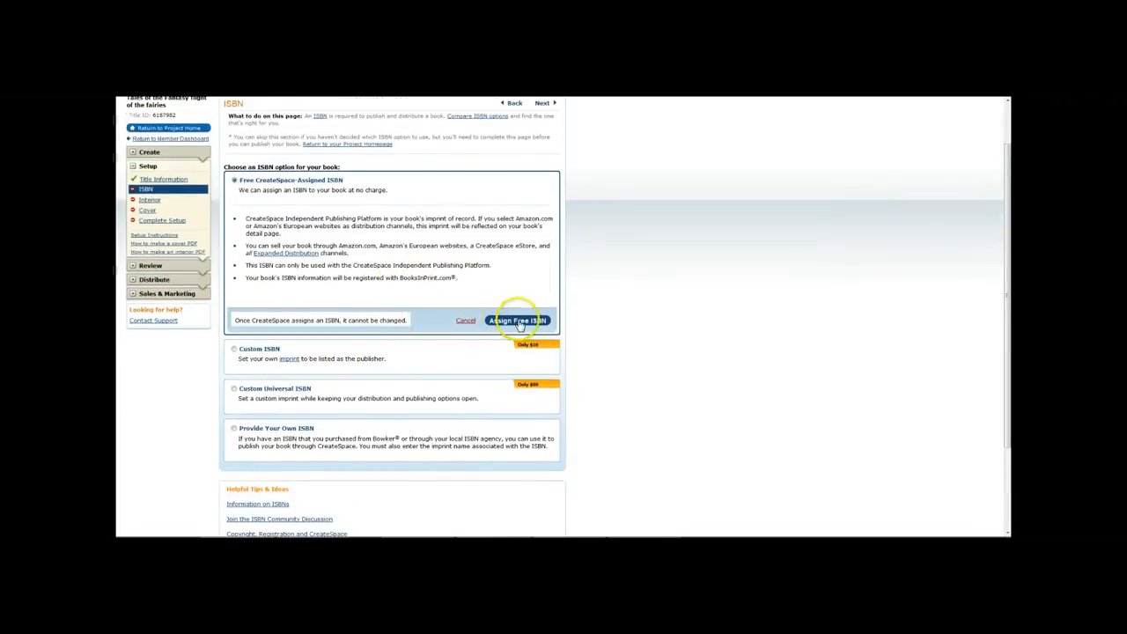
left_click(519, 322)
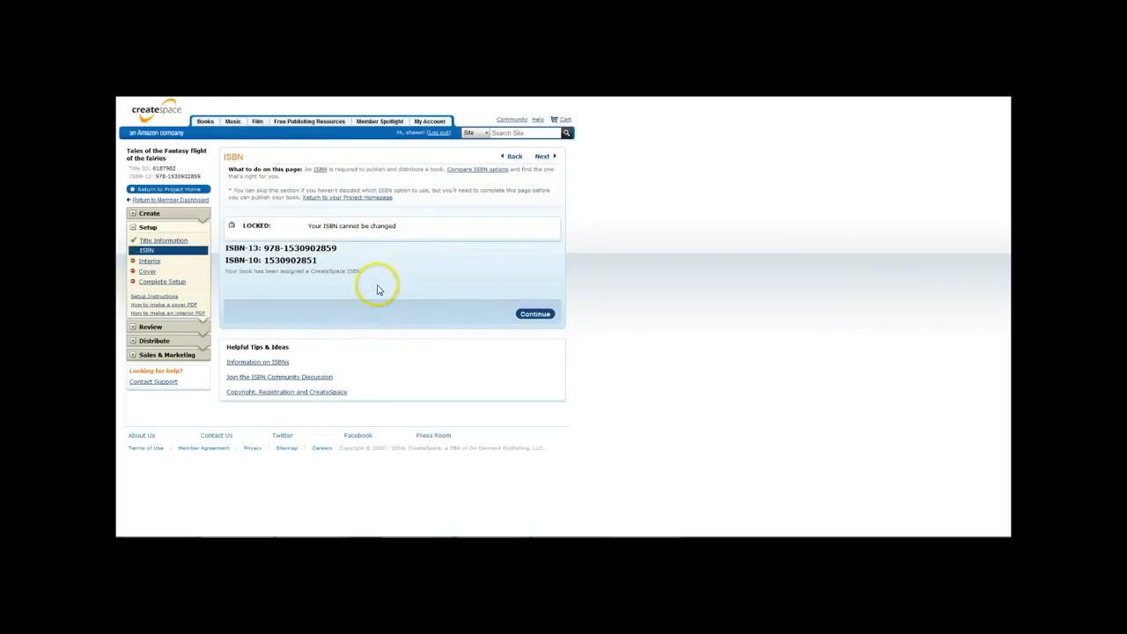
left_click(545, 317)
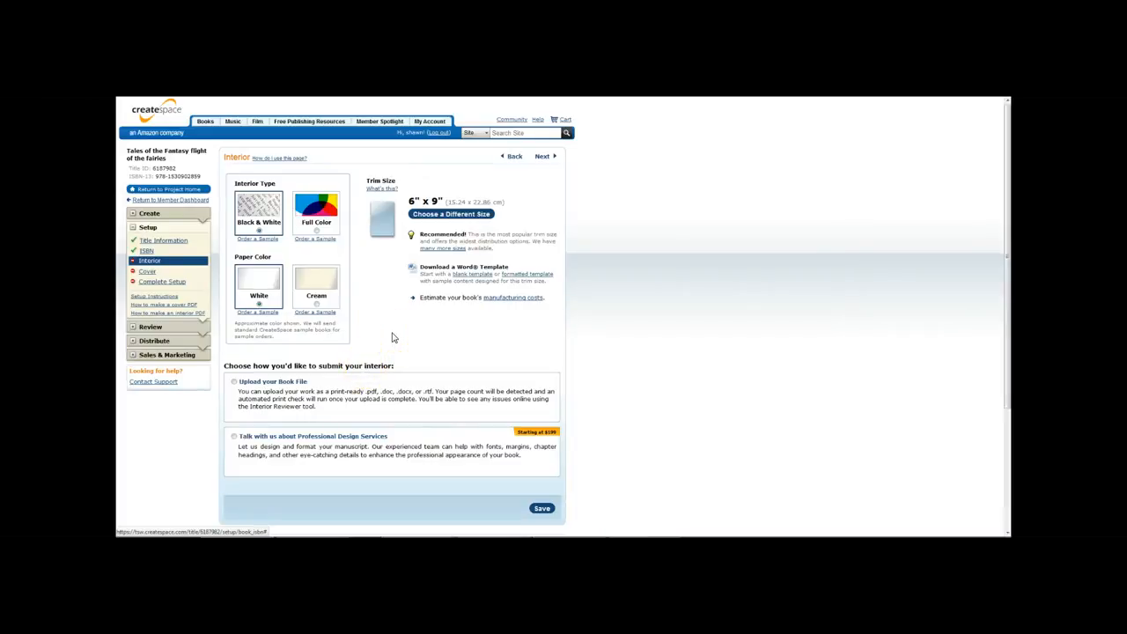
Open the Black & White trim size chooser from the Interior page.
left_click(392, 336)
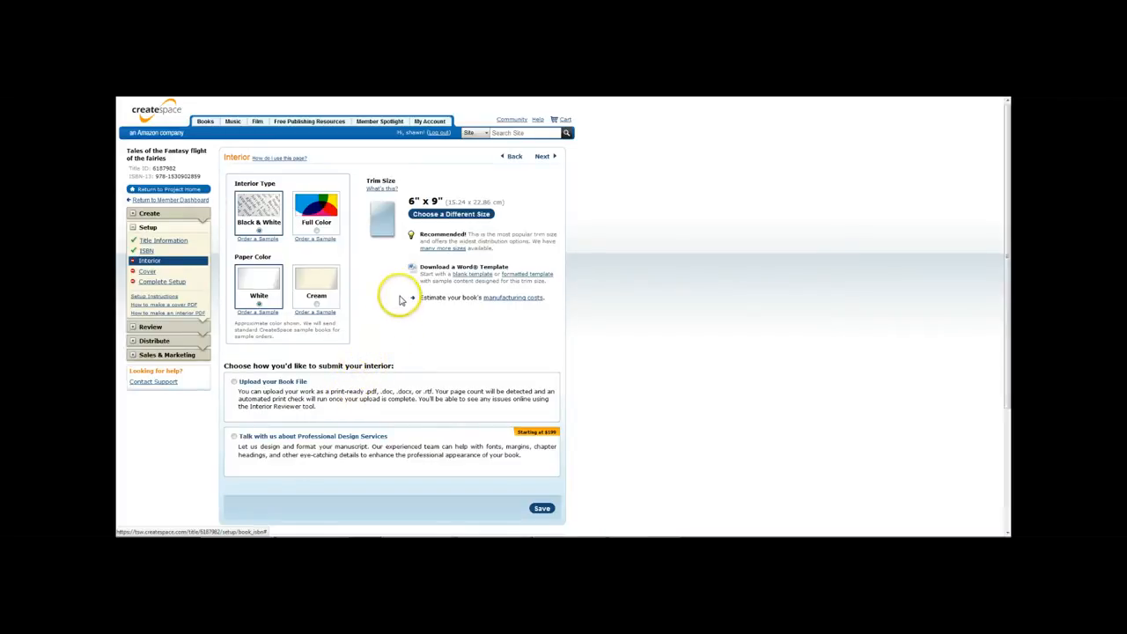
left_click(479, 218)
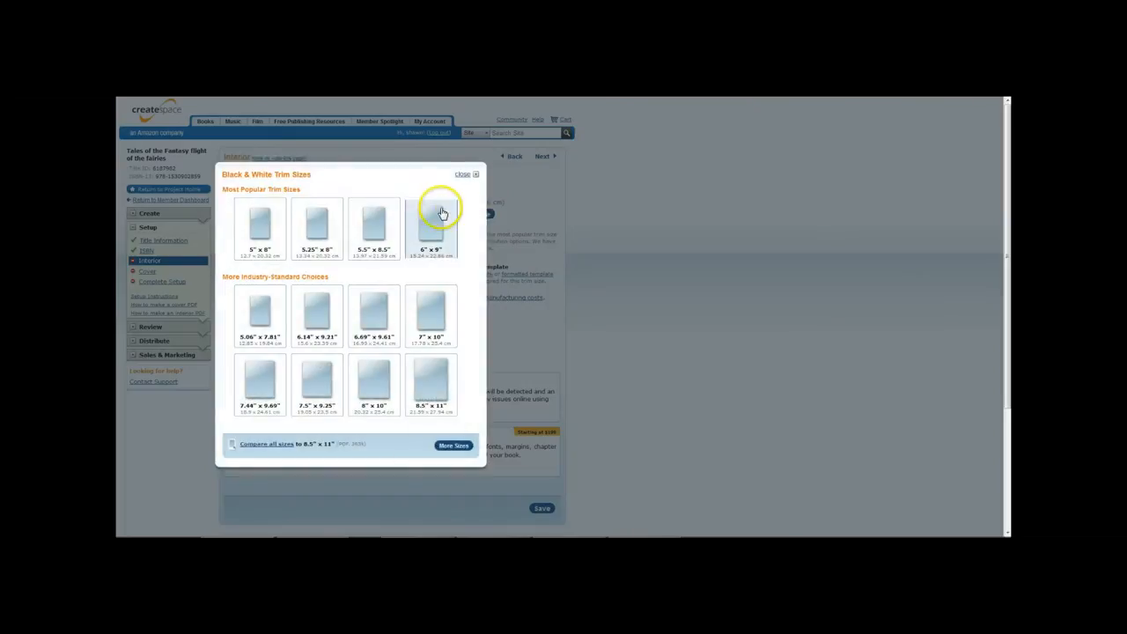
Set the trim size to 8.5" x 11" and open the manufacturing costs page.
left_click(434, 384)
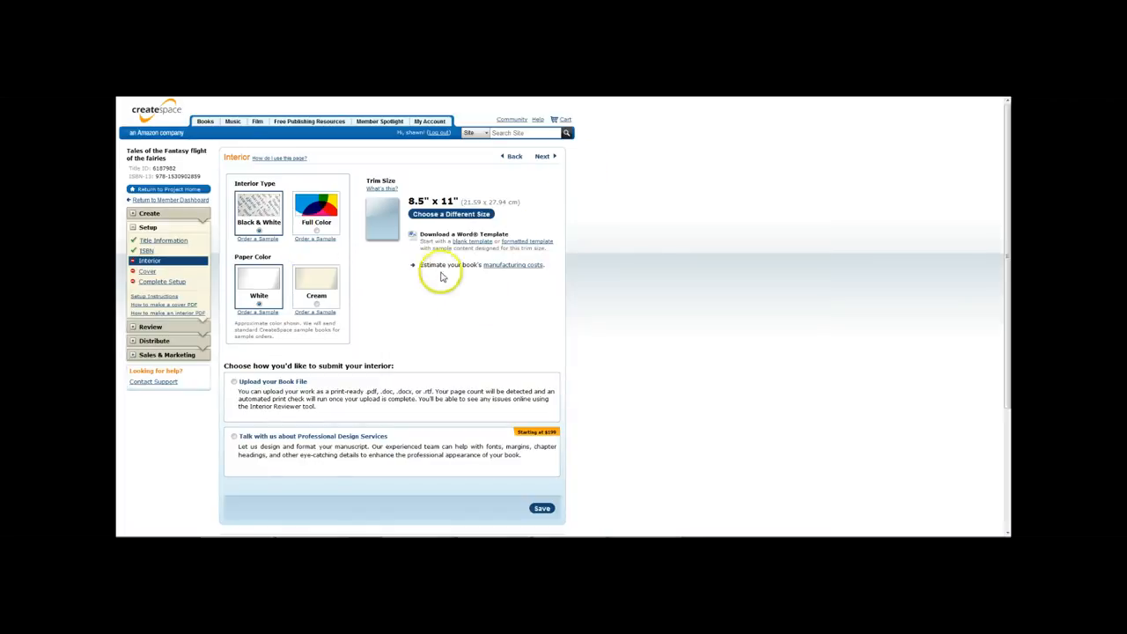
right_click(532, 266)
left_click(543, 274)
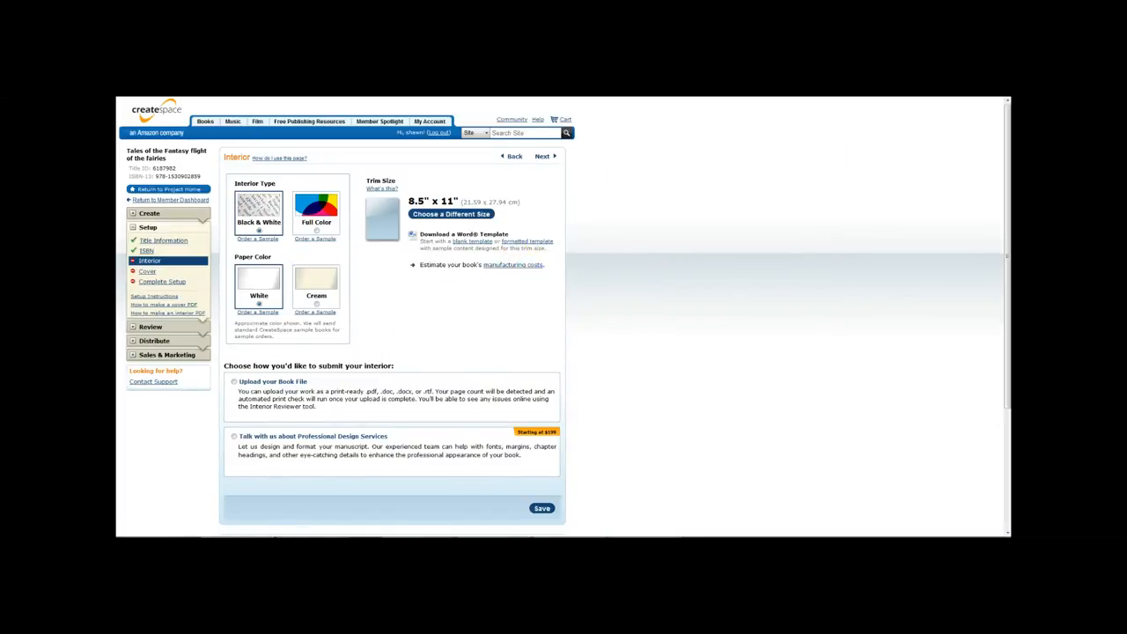
Set the Member Order Calculator's trim size to 8.5" x 11".
scroll(583, 320, "down", 5)
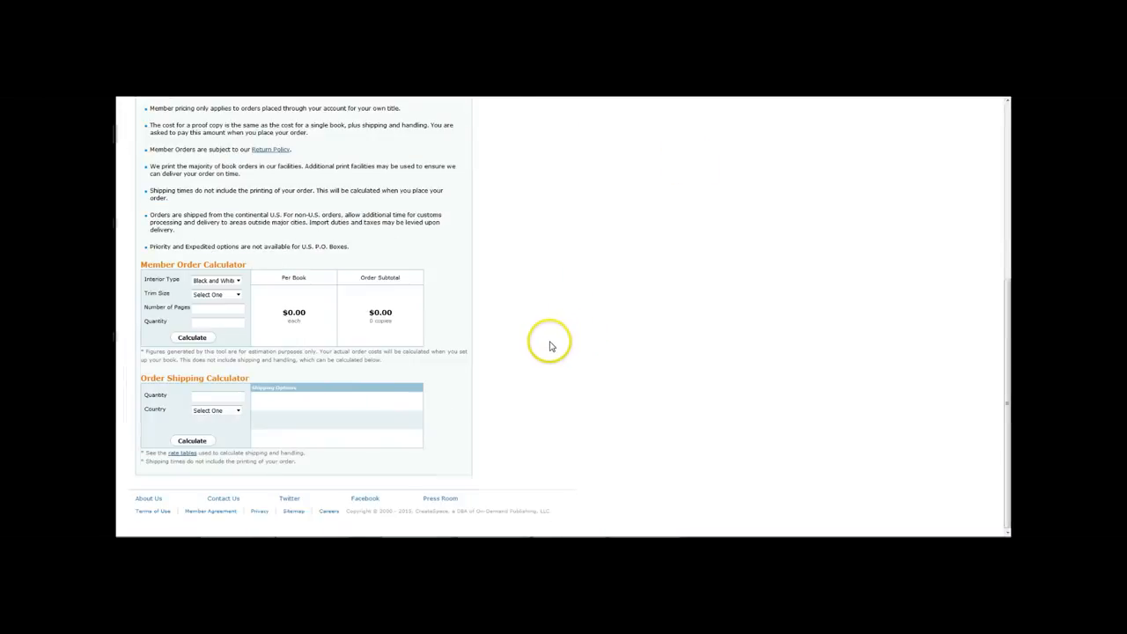
scroll(549, 346, "up", 5)
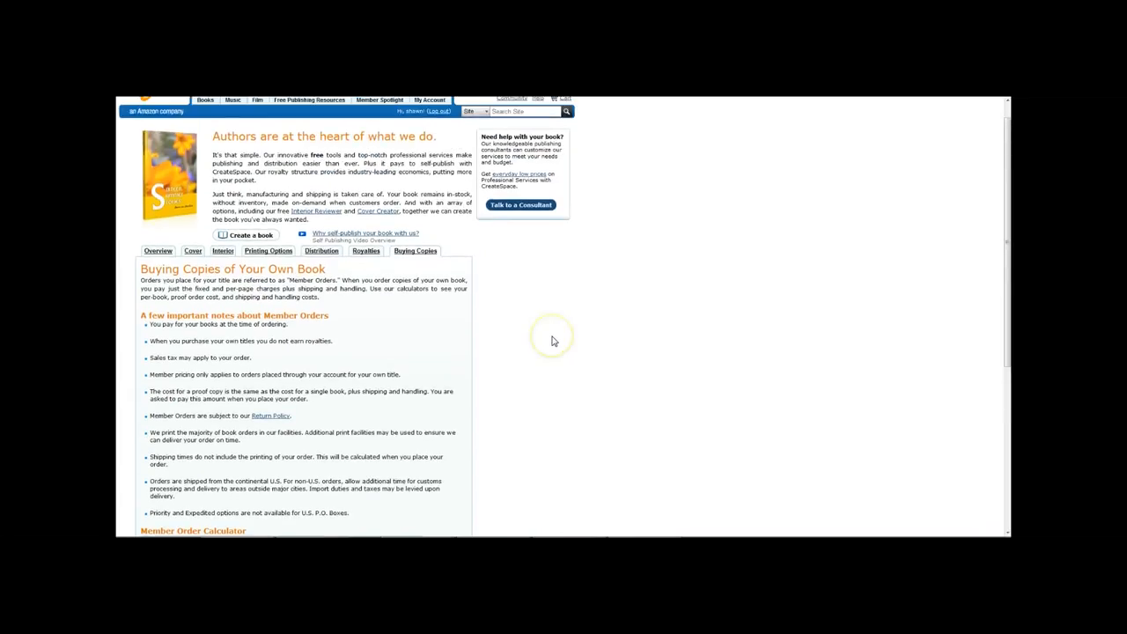
scroll(552, 341, "down", 5)
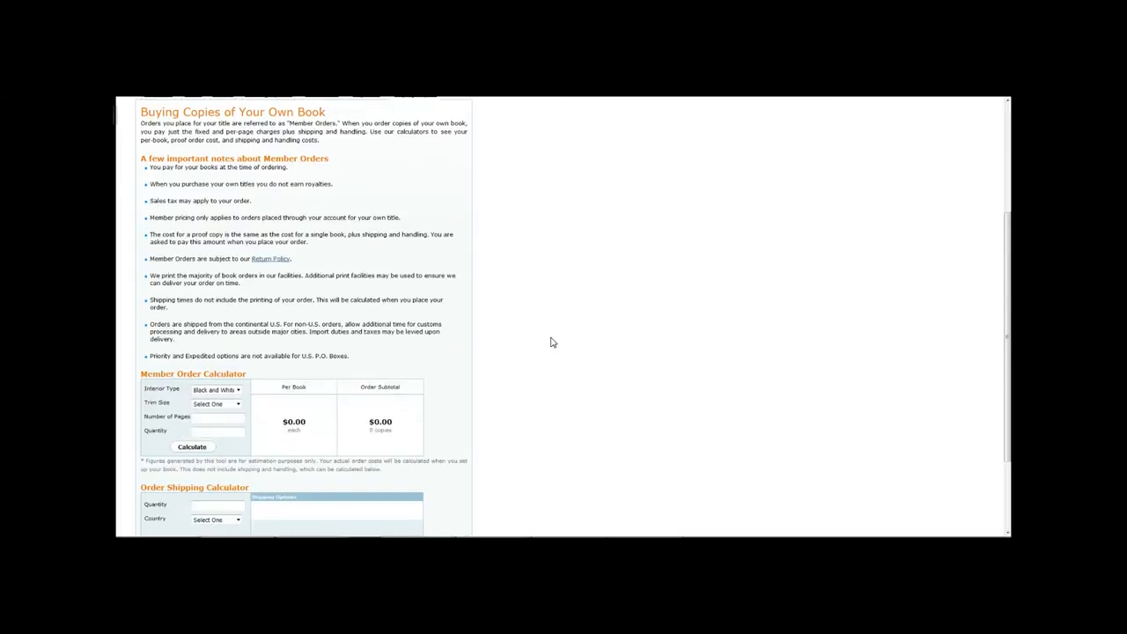
scroll(552, 388, "down", 1)
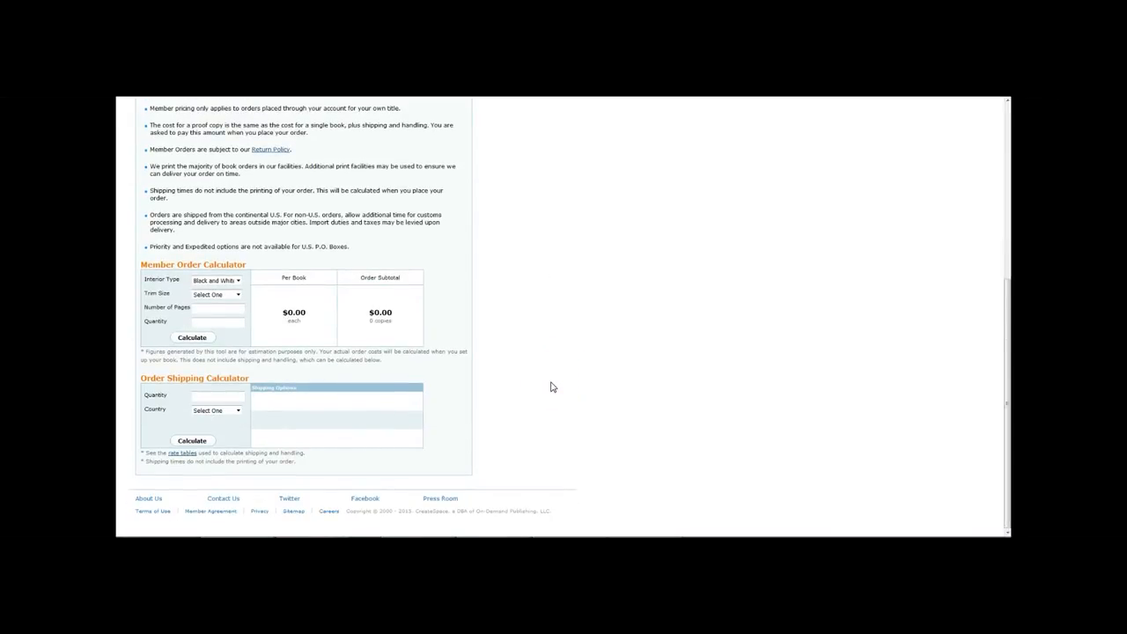
left_click(215, 294)
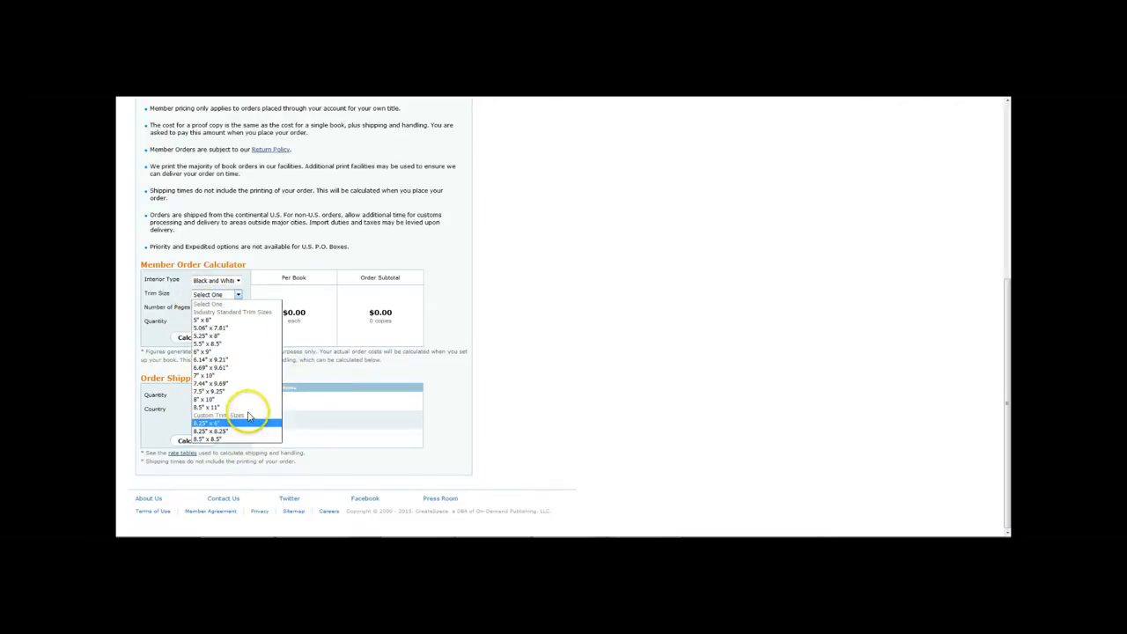
left_click(230, 407)
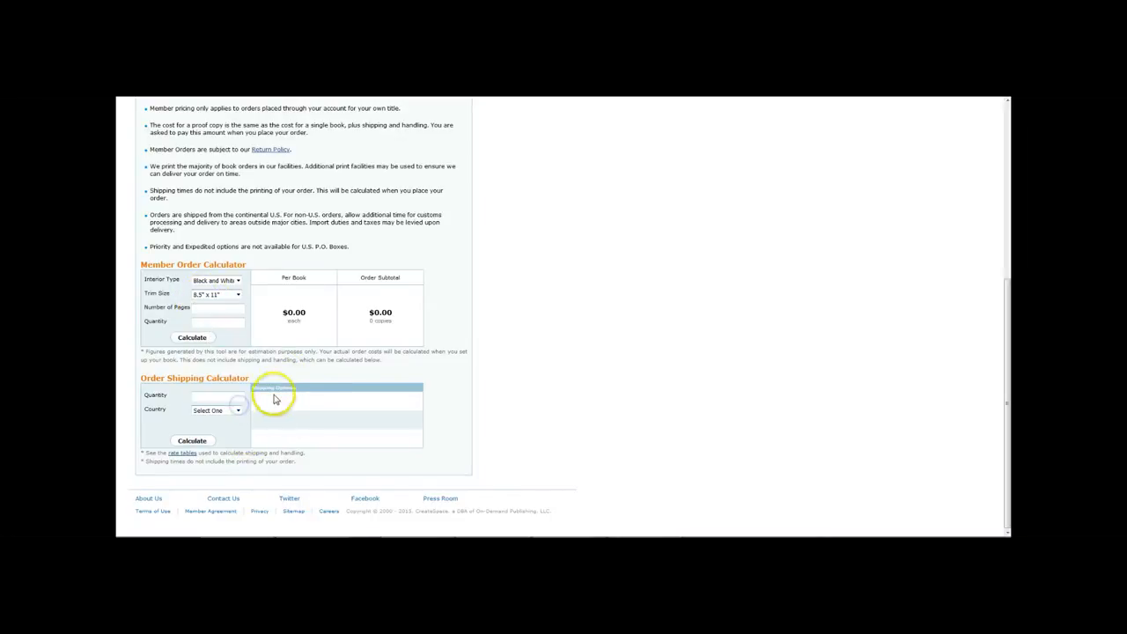
left_click(221, 308)
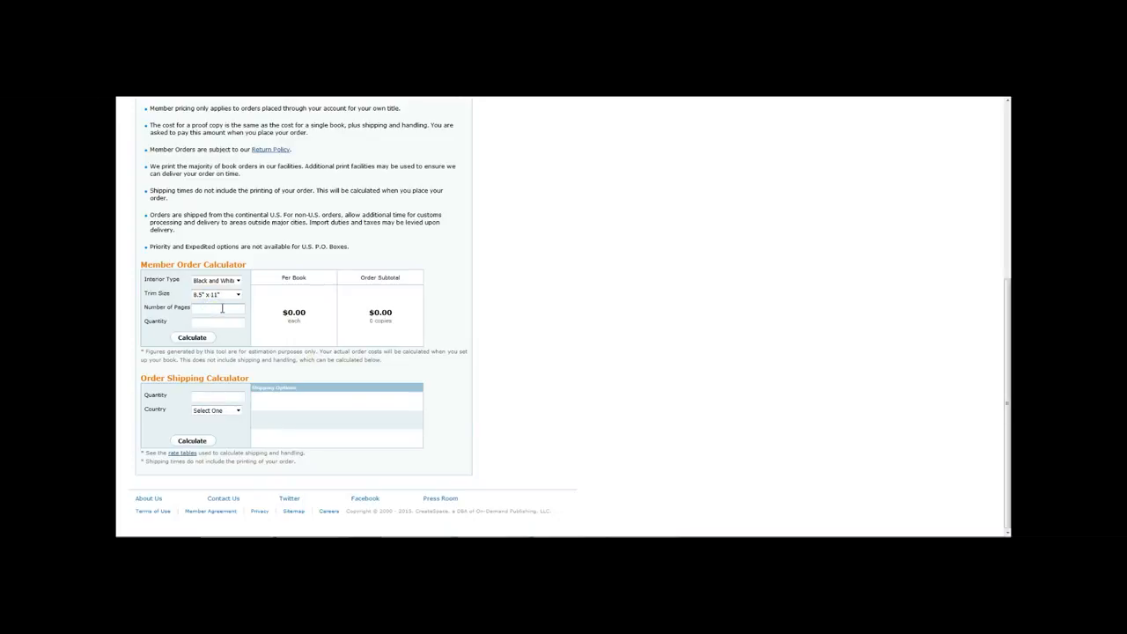
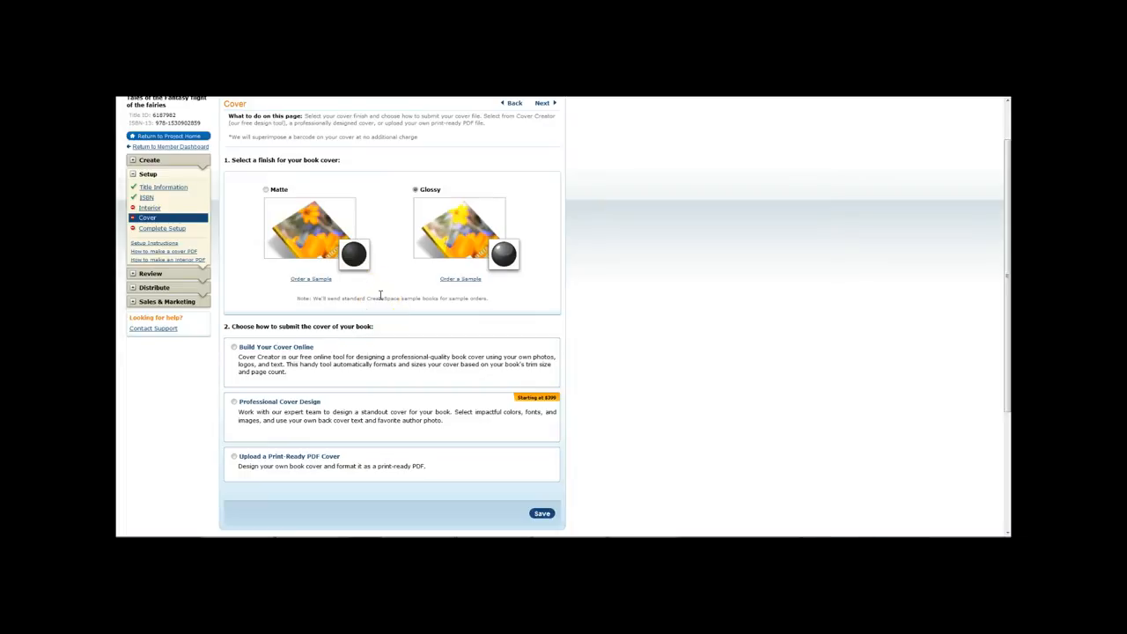
Save the Glossy cover finish, which raises the 'Please select how to submit the cover' error.
scroll(390, 314, "down", 3)
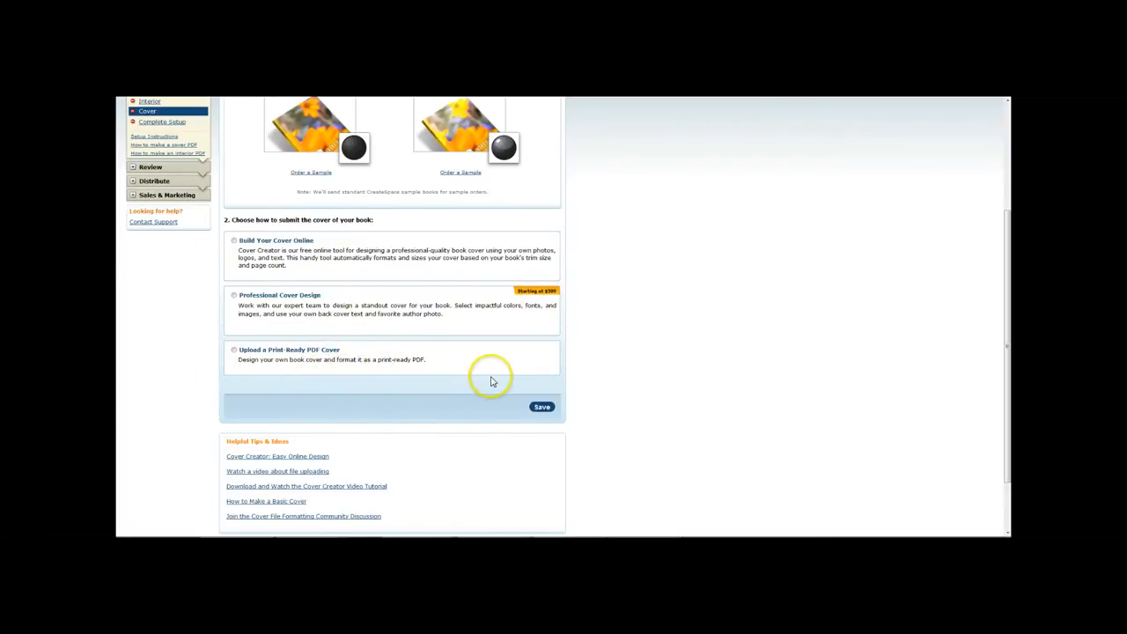
scroll(487, 378, "up", 3)
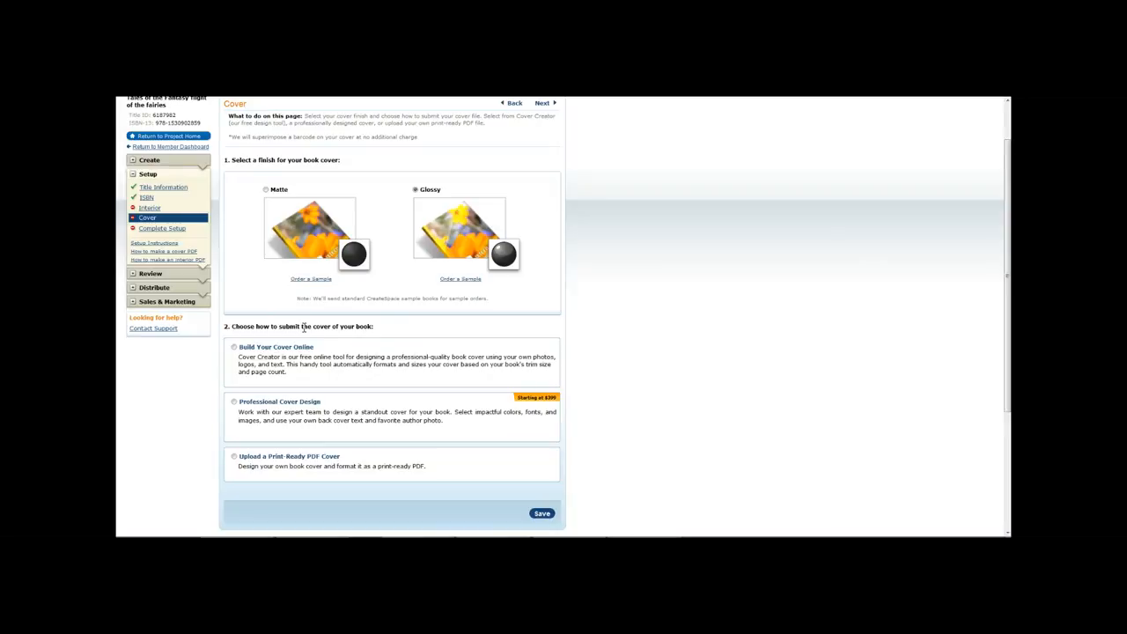
left_click(543, 515)
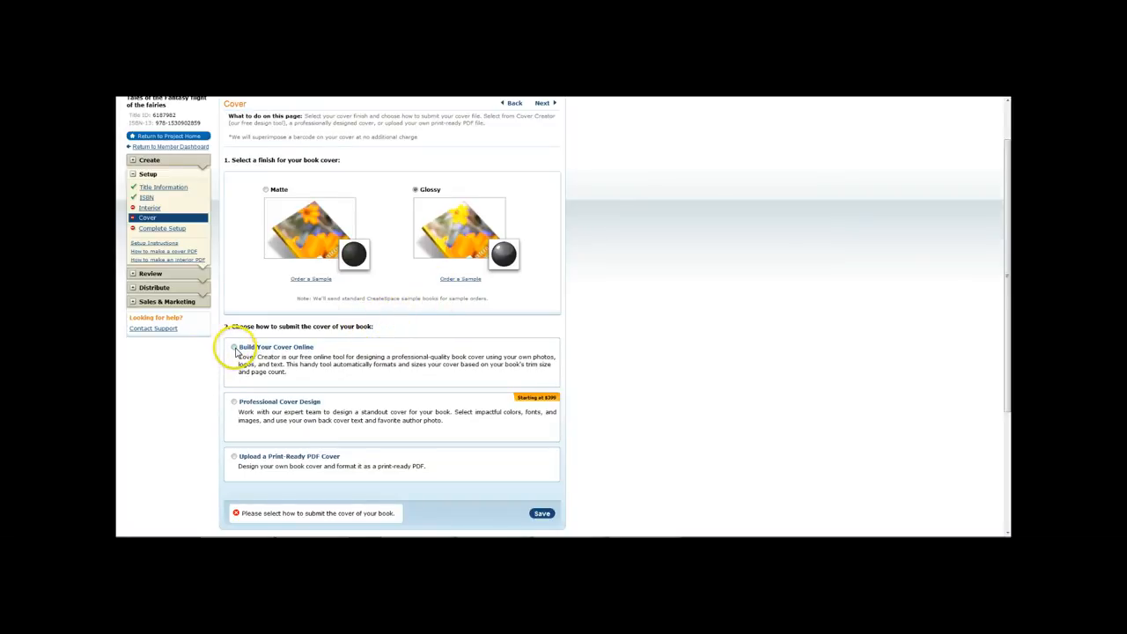
Step forward to Complete Setup, back to the Interior page, and choose to upload your own book file.
left_click(543, 104)
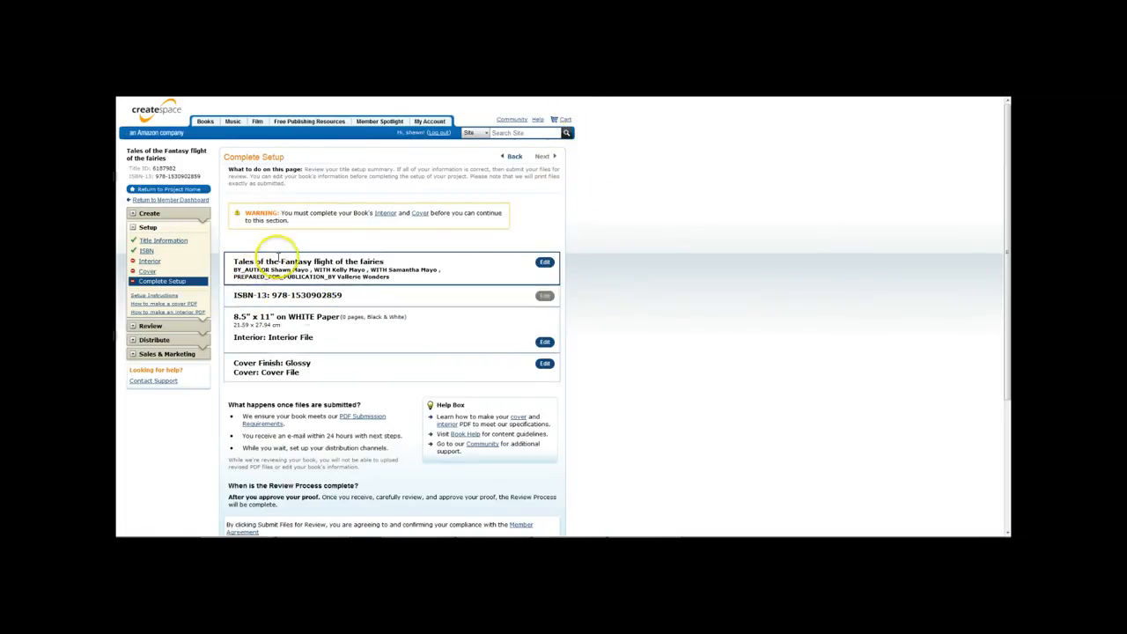
left_click(514, 156)
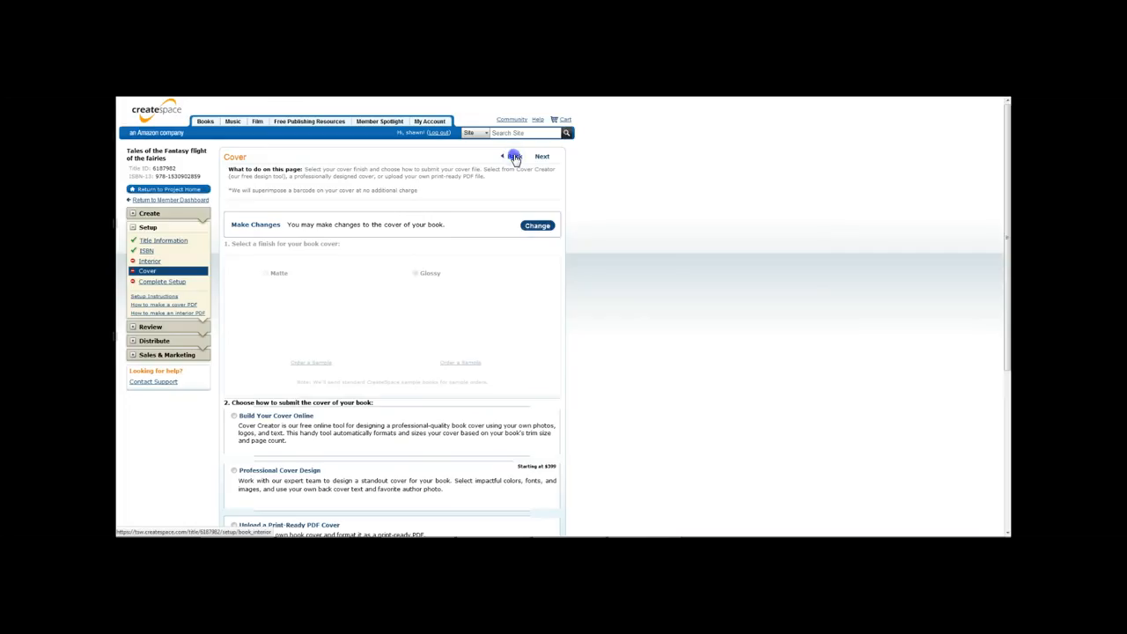
left_click(514, 157)
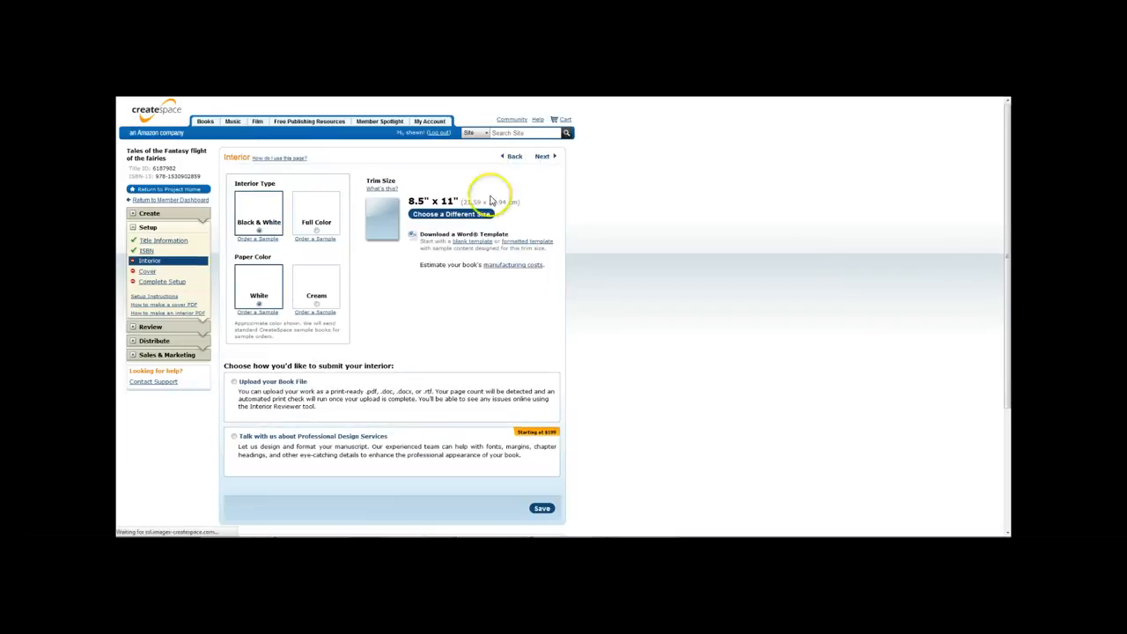
left_click(234, 382)
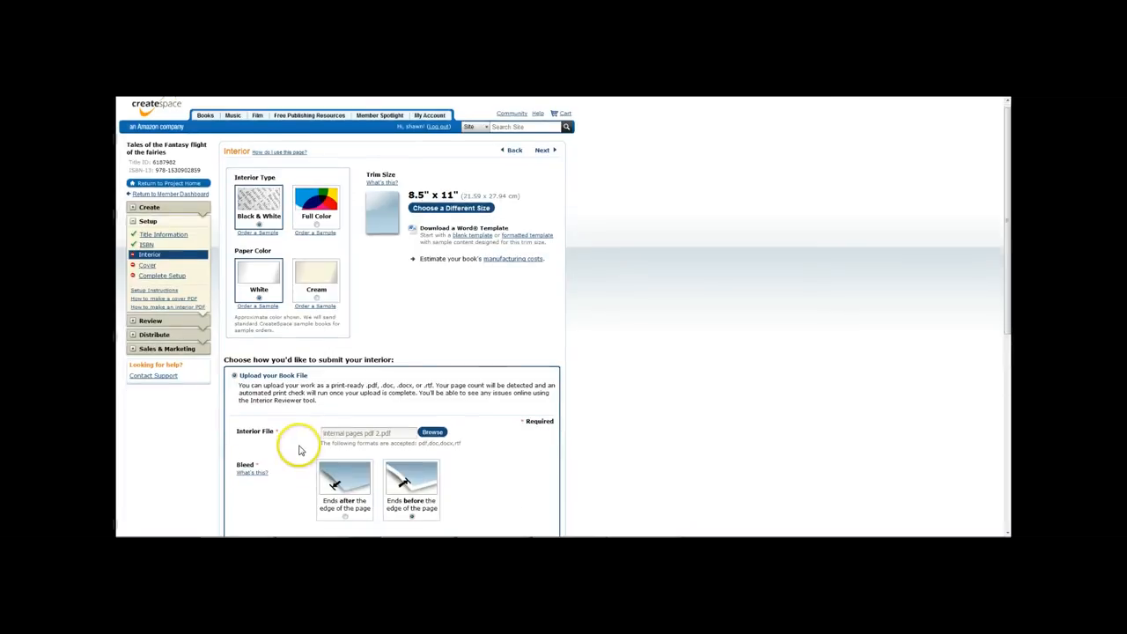
Save 'internal pages pdf 2.pdf' as the interior with automated print checks enabled.
scroll(297, 447, "down", 2)
scroll(254, 417, "down", 2)
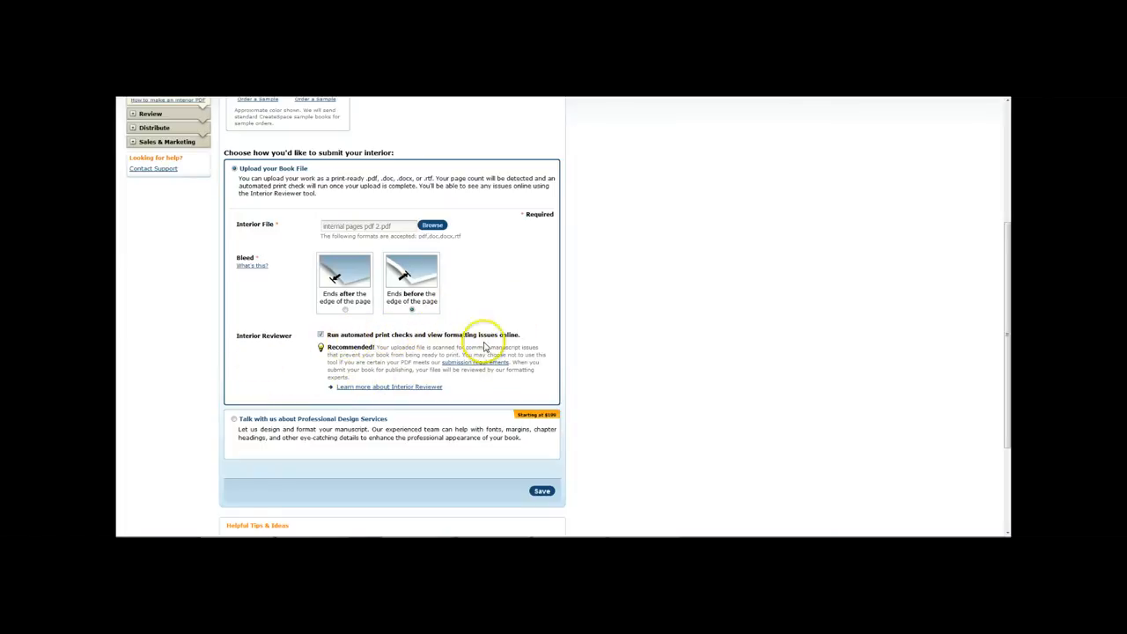
scroll(531, 380, "down", 1)
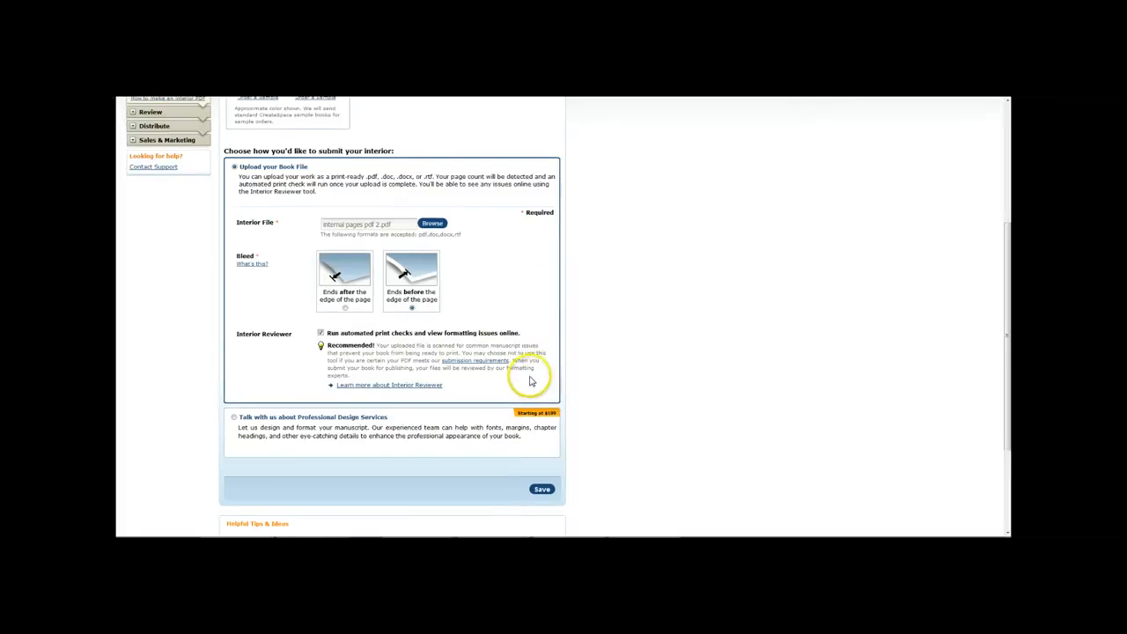
scroll(493, 381, "down", 1)
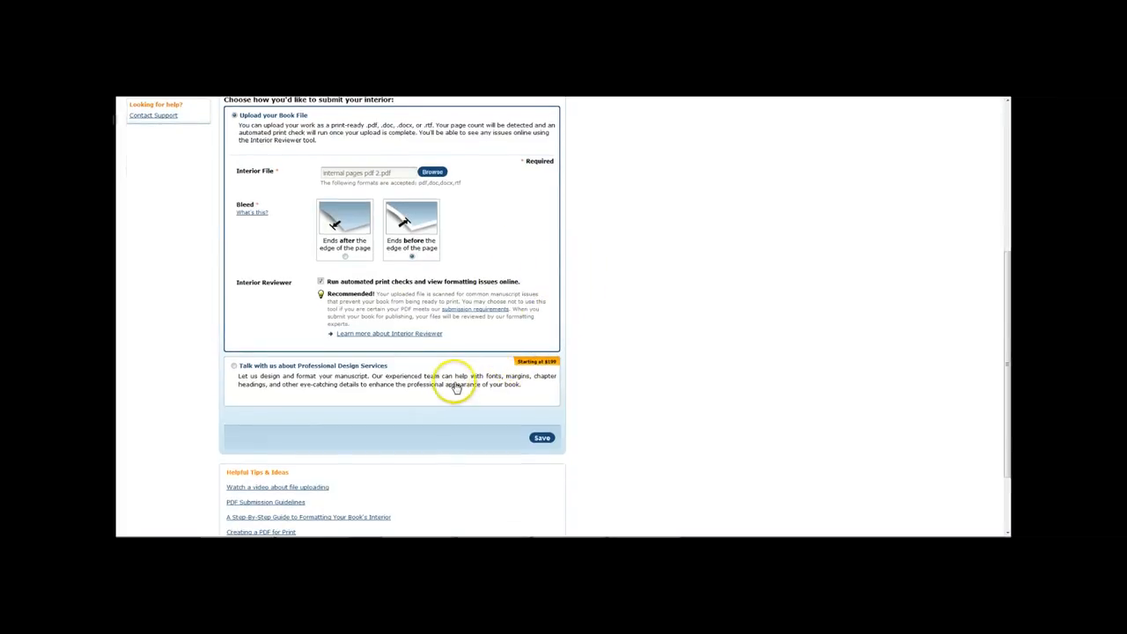
left_click(541, 437)
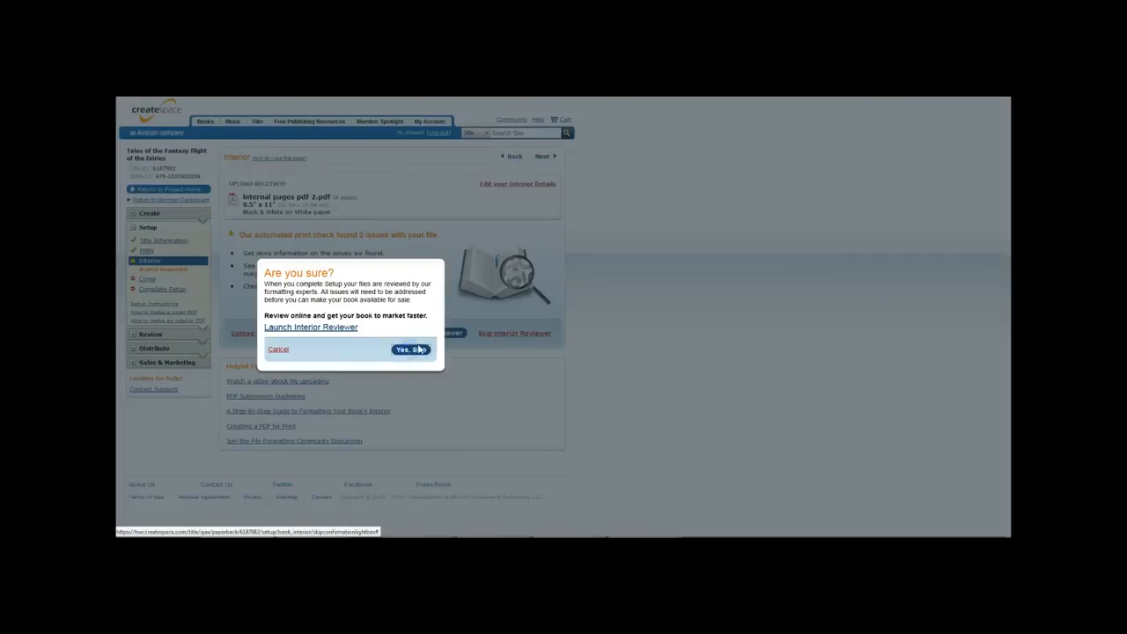
Move on to the Cover page while the print check runs and review the three submission options.
left_click(420, 349)
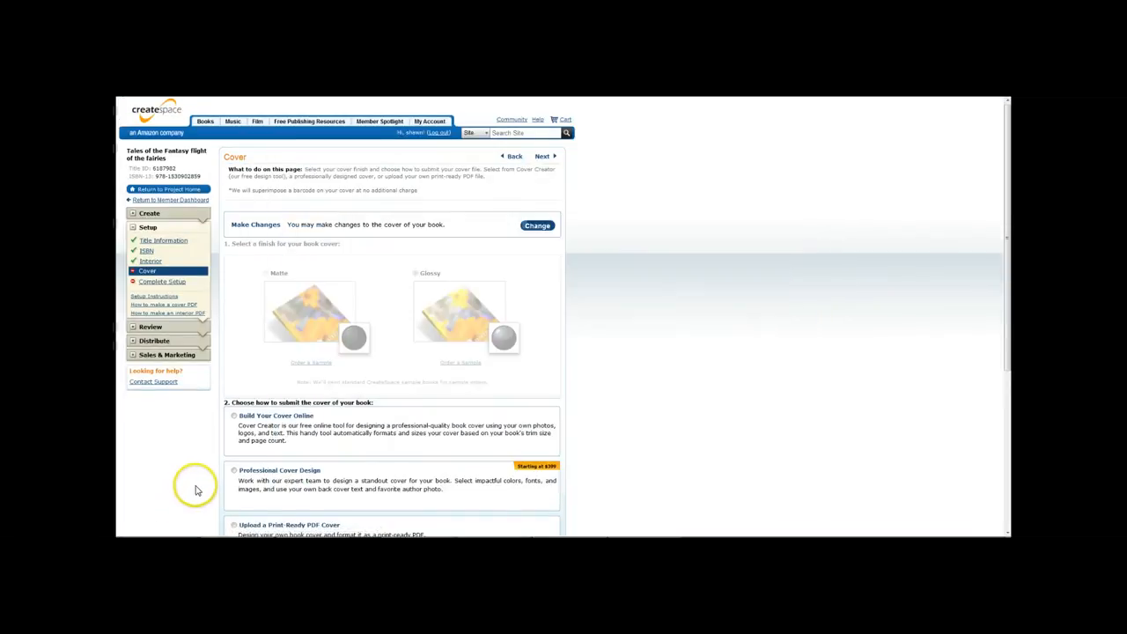
scroll(321, 493, "down", 1)
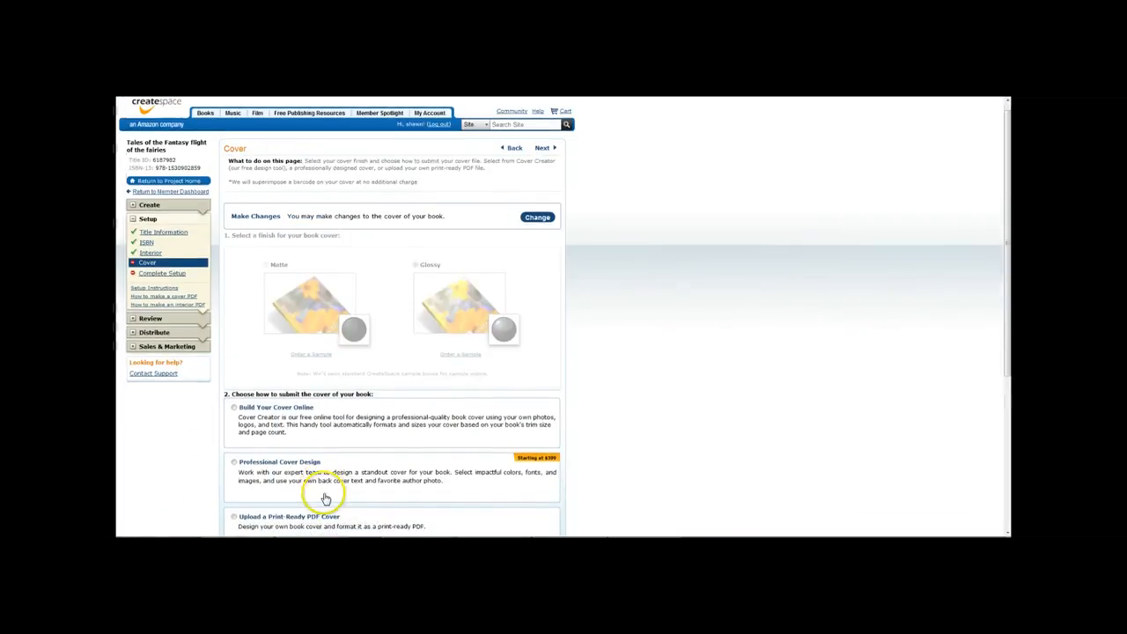
scroll(318, 498, "down", 3)
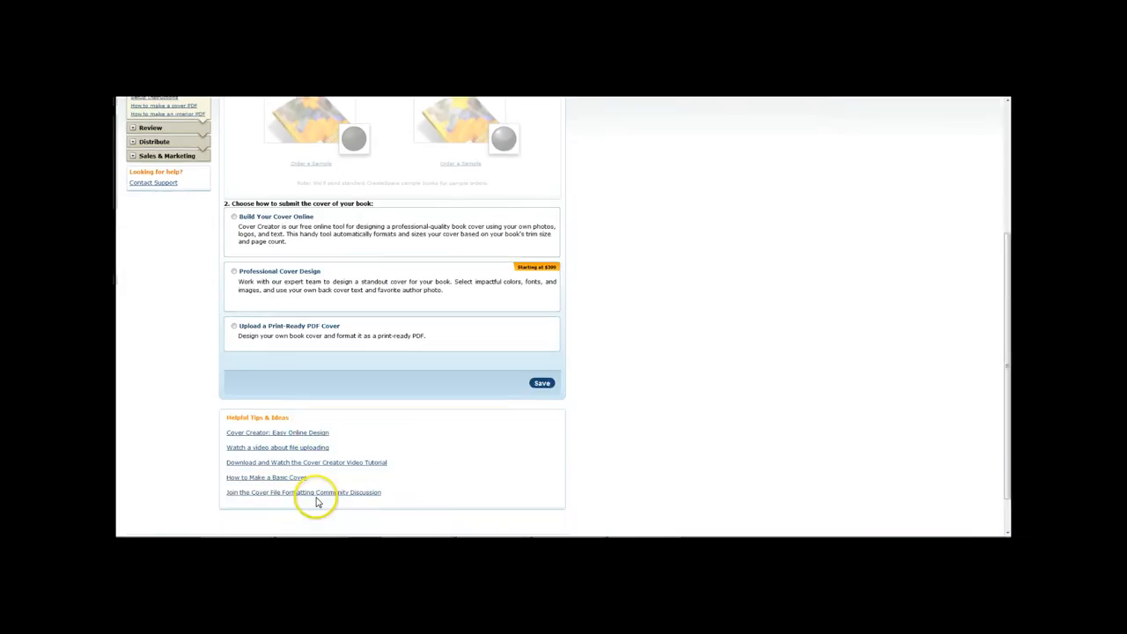